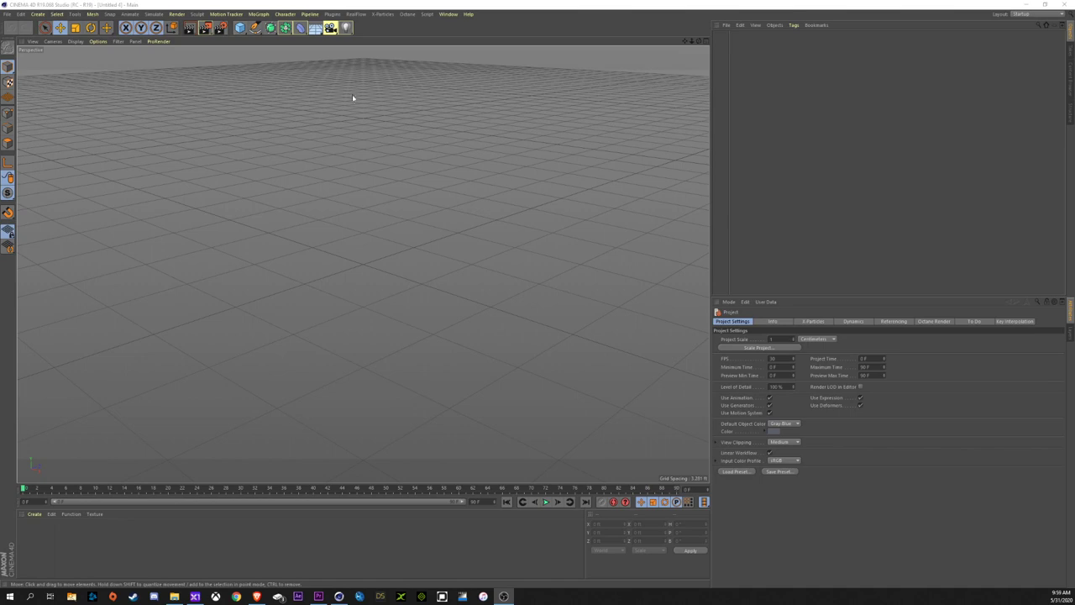
# Add a plane and enlarge it to about 42 ft wide and 40 ft deep to serve as the floor
pyautogui.click(239, 27)
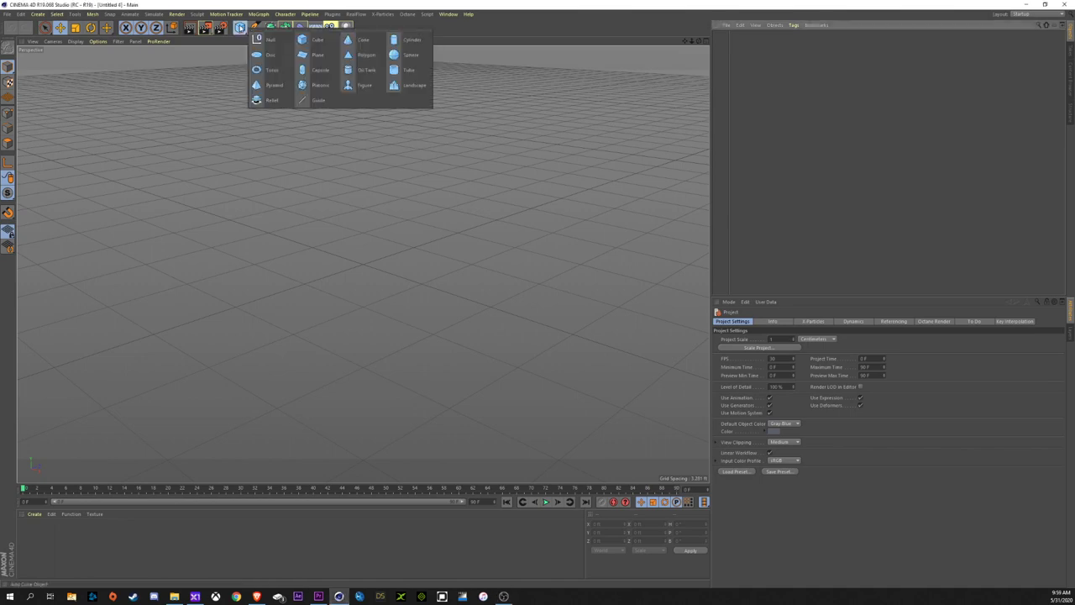
pyautogui.click(318, 56)
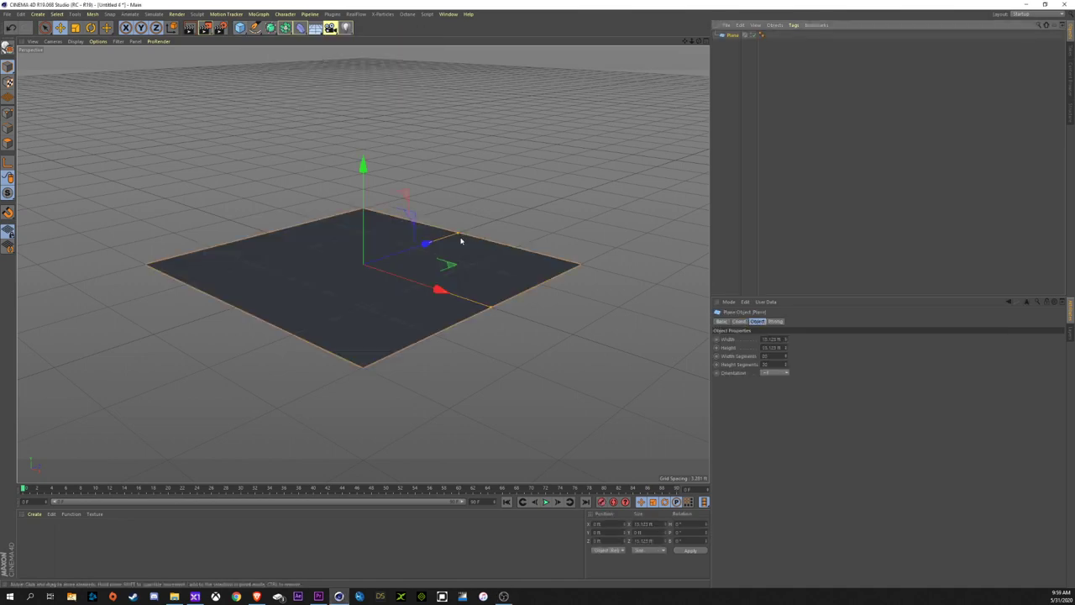
pyautogui.moveTo(460, 241); pyautogui.dragTo(592, 184)
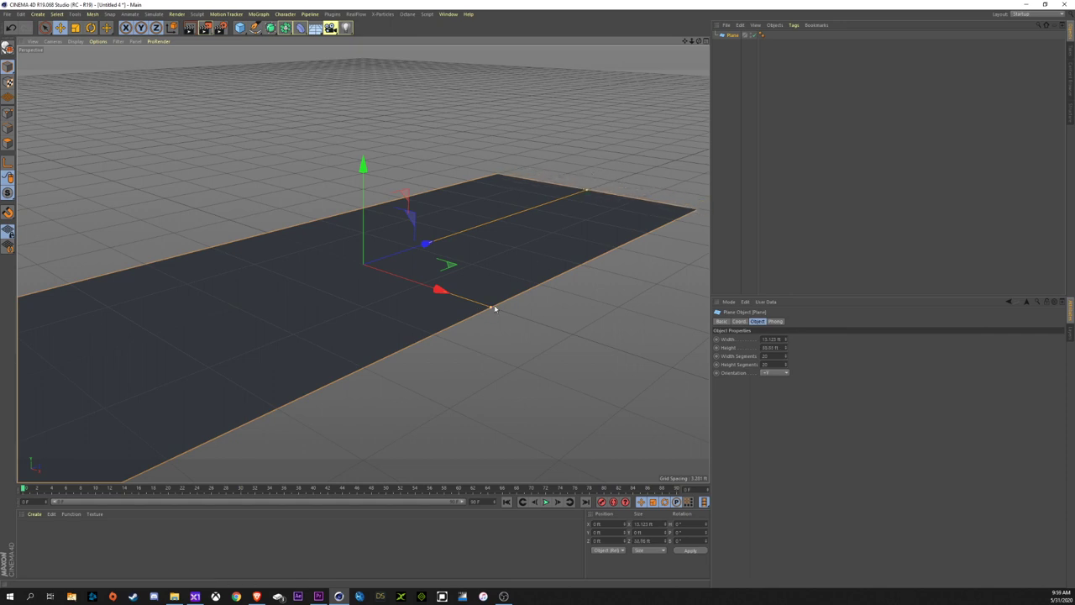
pyautogui.moveTo(492, 310); pyautogui.dragTo(664, 436)
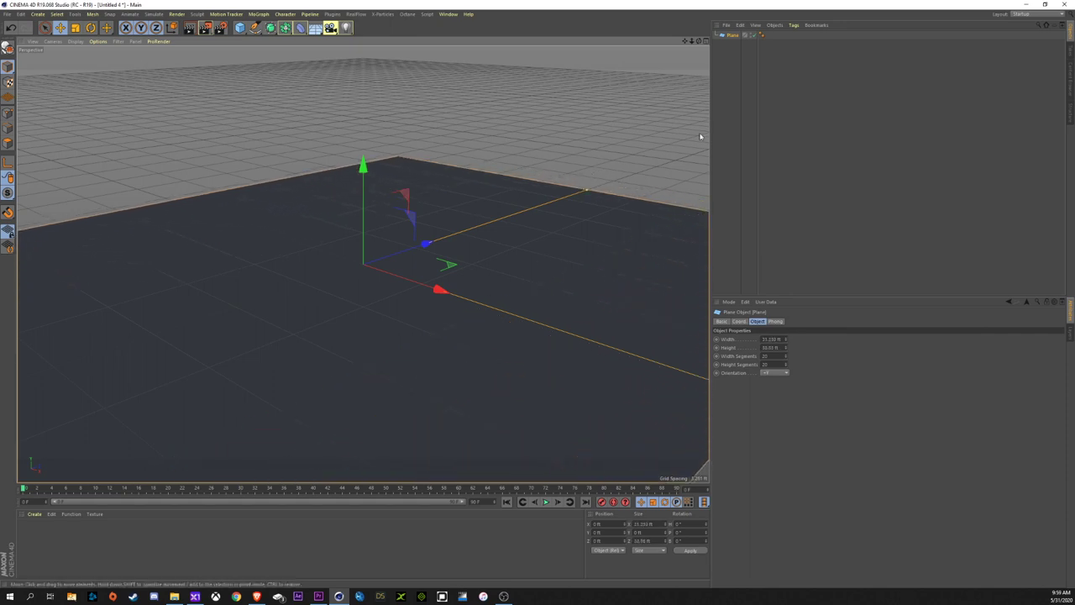
pyautogui.keyDown('alt'); pyautogui.moveTo(491, 258); pyautogui.dragTo(489, 331, button='right'); pyautogui.keyUp('alt')
pyautogui.keyDown('alt'); pyautogui.moveTo(489, 328); pyautogui.dragTo(419, 310); pyautogui.keyUp('alt')
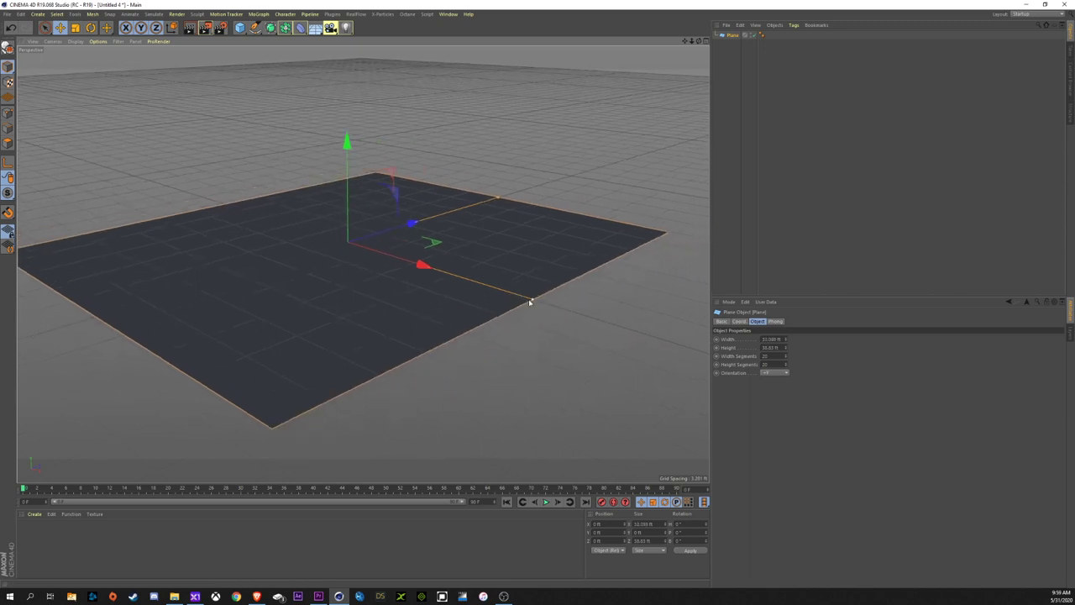
pyautogui.moveTo(530, 299); pyautogui.dragTo(624, 341)
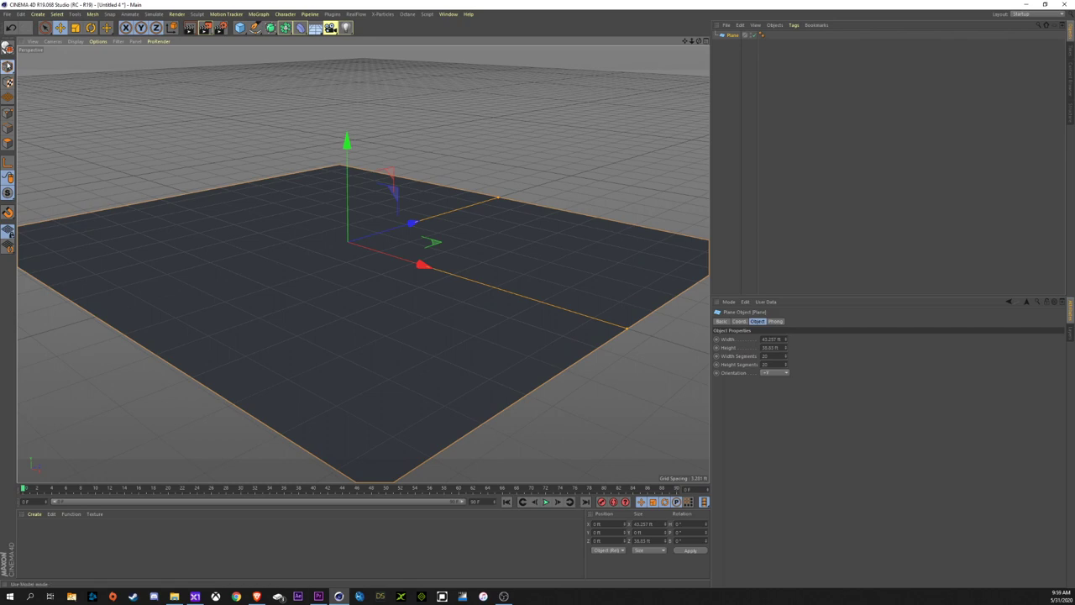
pyautogui.click(9, 67)
pyautogui.moveTo(631, 336)
pyautogui.mouseDown()
pyautogui.moveTo(576, 310)
pyautogui.moveTo(614, 327)
pyautogui.mouseUp()
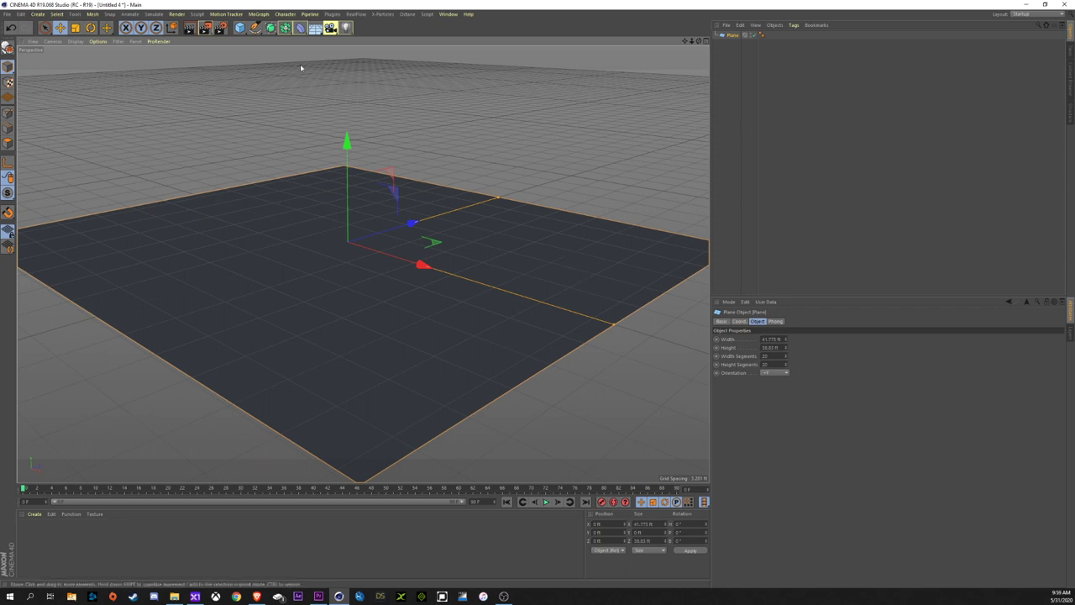
# Add a sphere, raise it about 7.7 ft above the plane and reduce its radius to about 1.82 ft
pyautogui.click(240, 29)
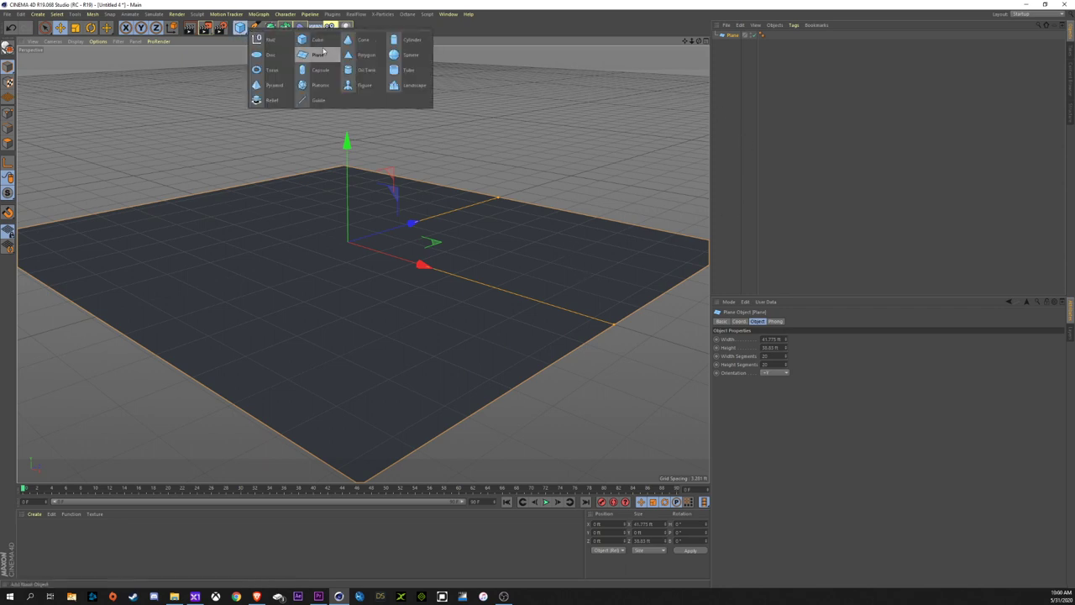
pyautogui.click(410, 55)
pyautogui.moveTo(350, 179); pyautogui.dragTo(350, 89)
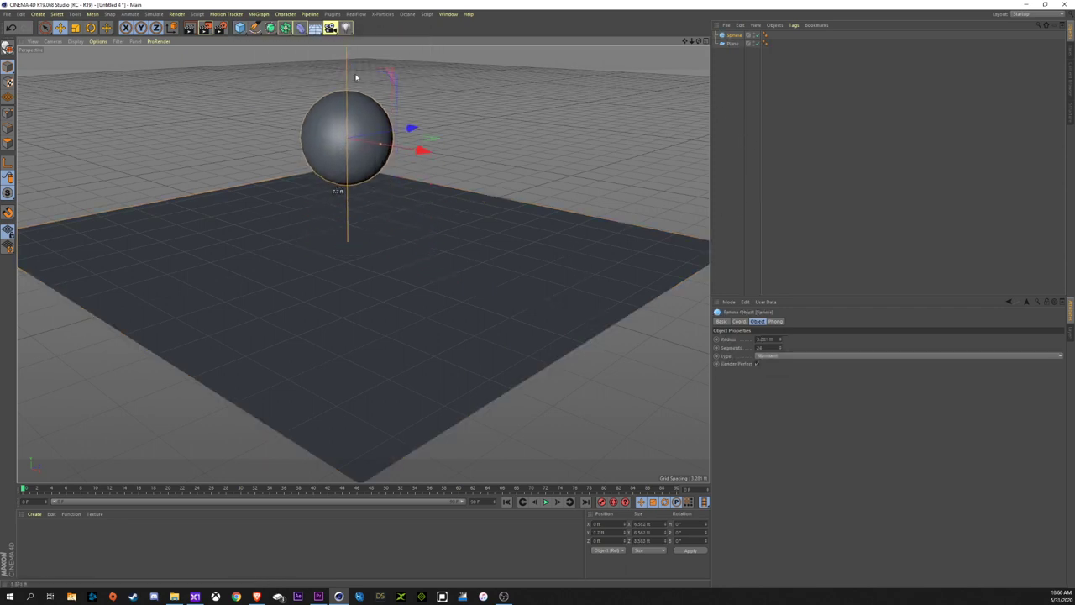
pyautogui.moveTo(367, 143); pyautogui.dragTo(365, 139)
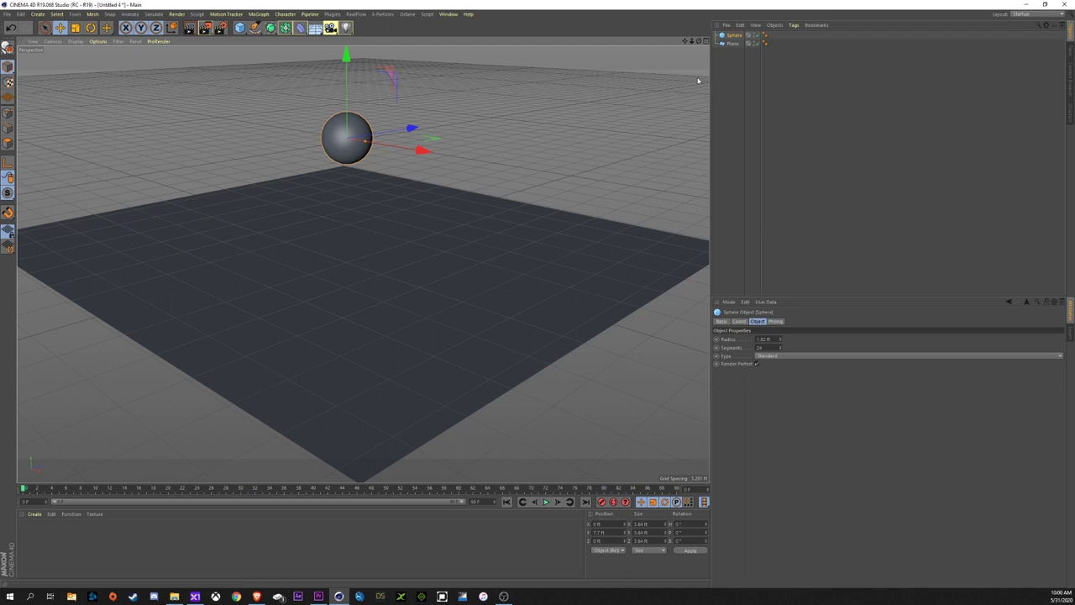
# Add a Voronoi Fracture object and make the sphere its child
pyautogui.click(258, 15)
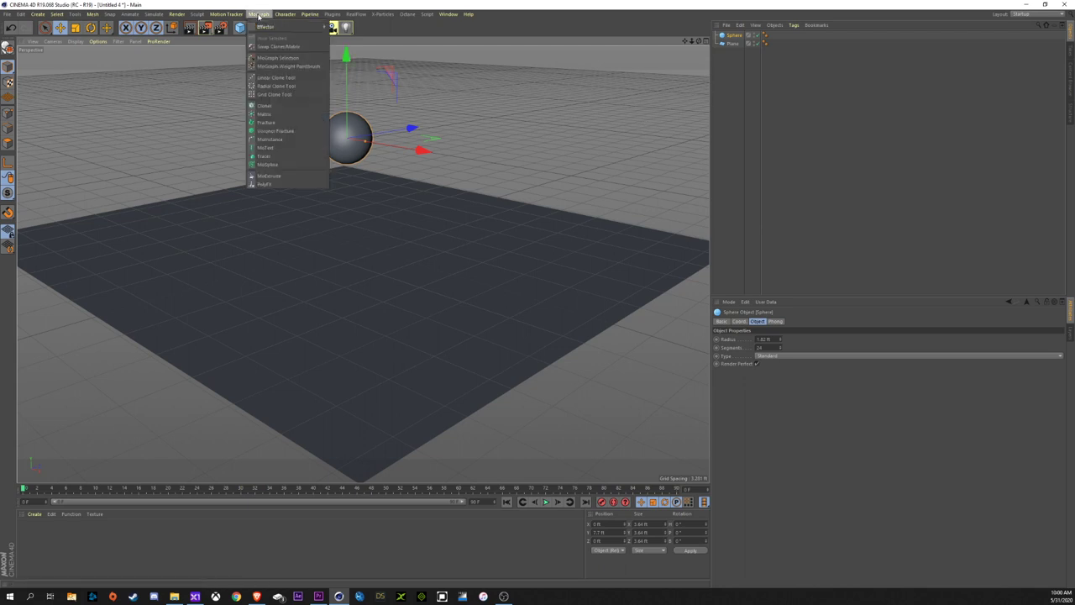
pyautogui.click(284, 130)
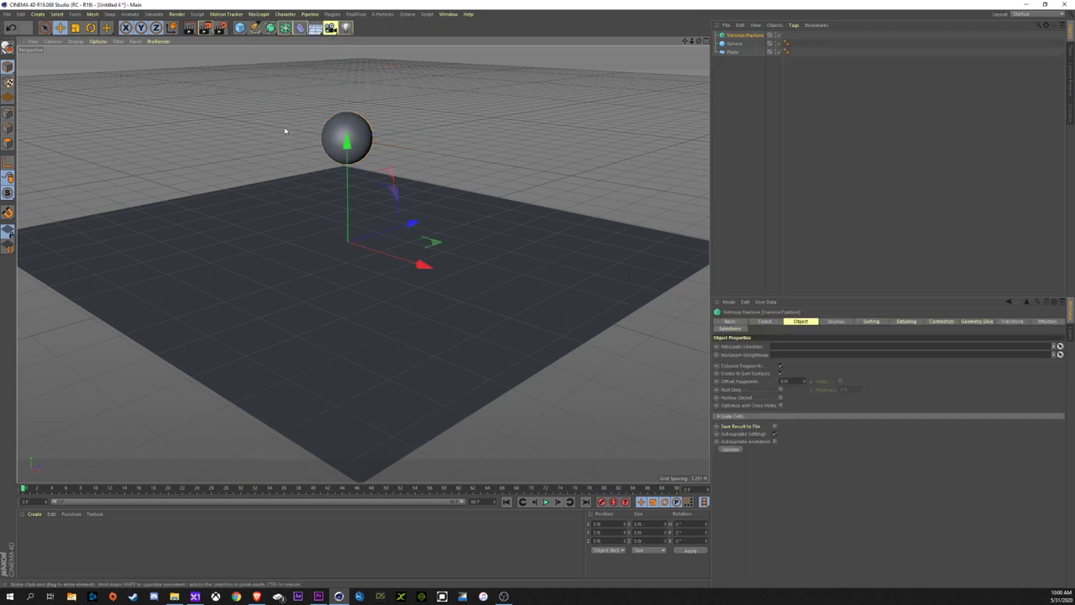
pyautogui.click(736, 44)
pyautogui.moveTo(736, 46); pyautogui.dragTo(740, 36)
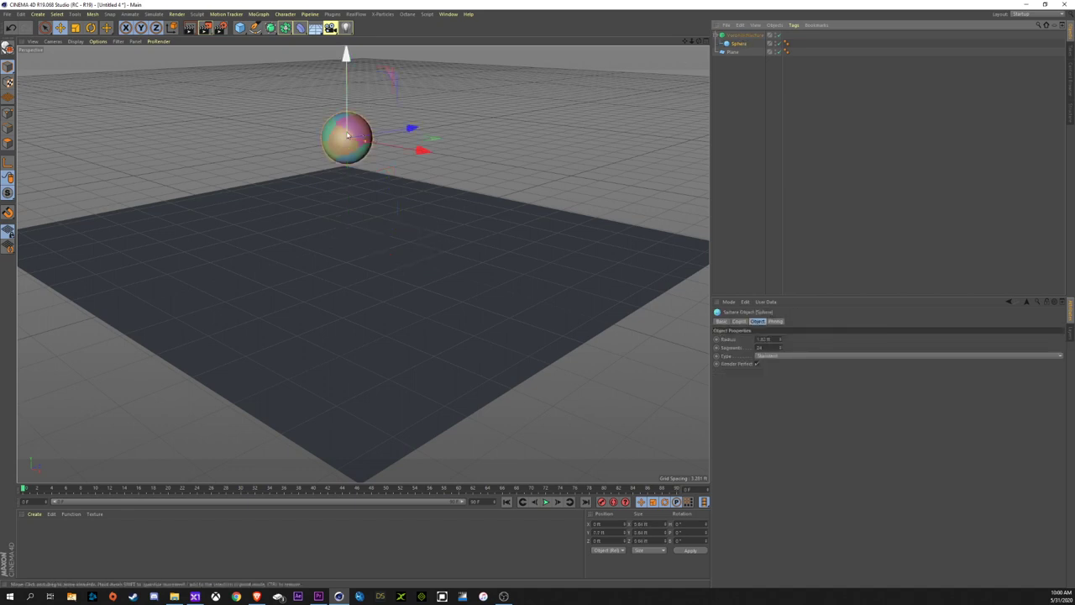
# Apply a Rigid Body simulation tag to the Voronoi Fracture object
pyautogui.click(744, 38)
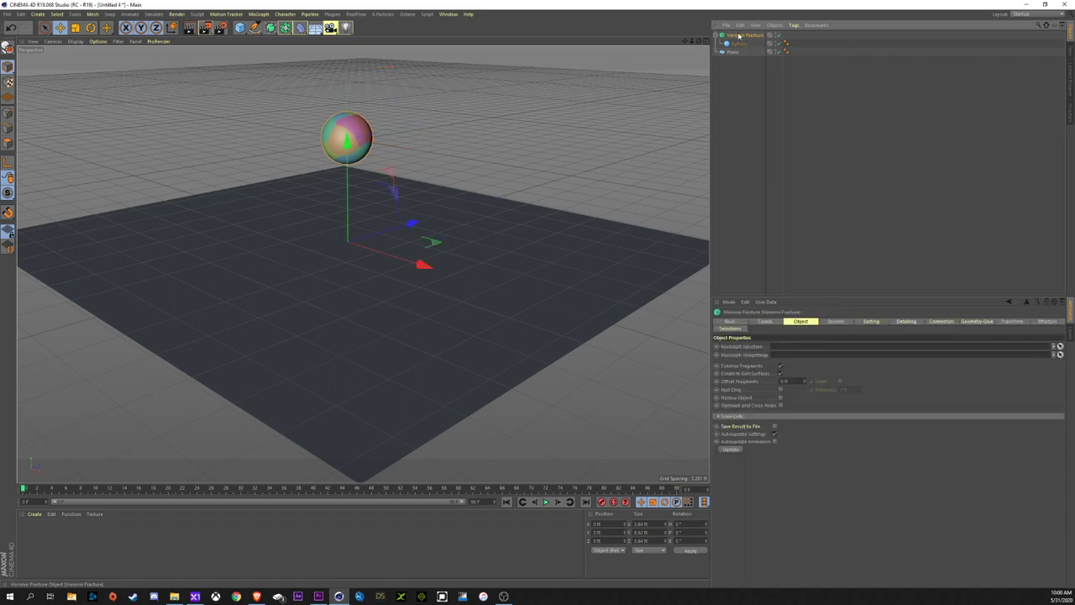
pyautogui.rightClick(739, 37)
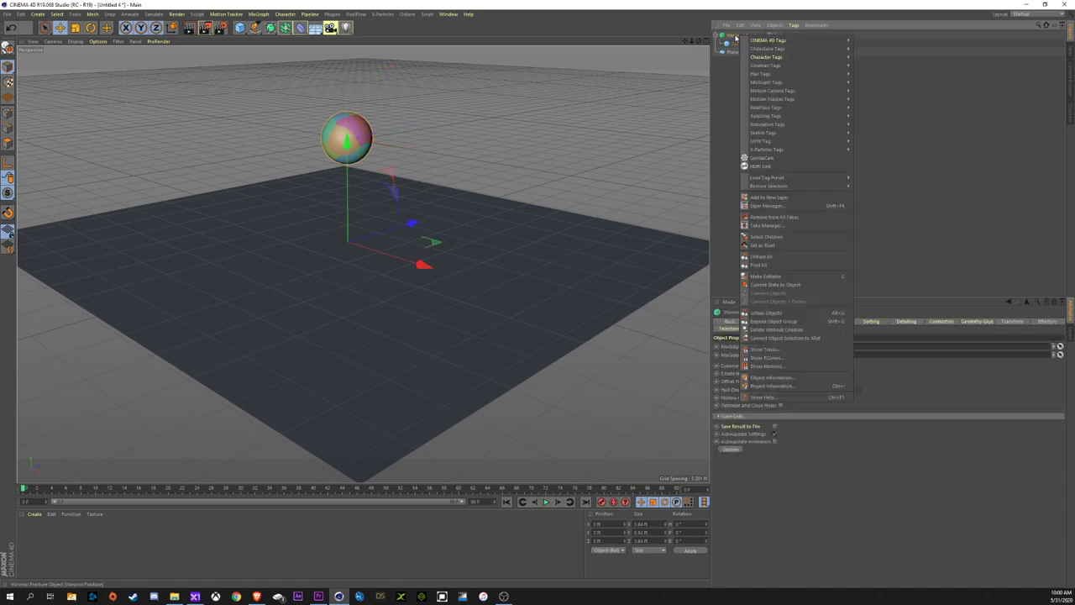
pyautogui.moveTo(780, 124)
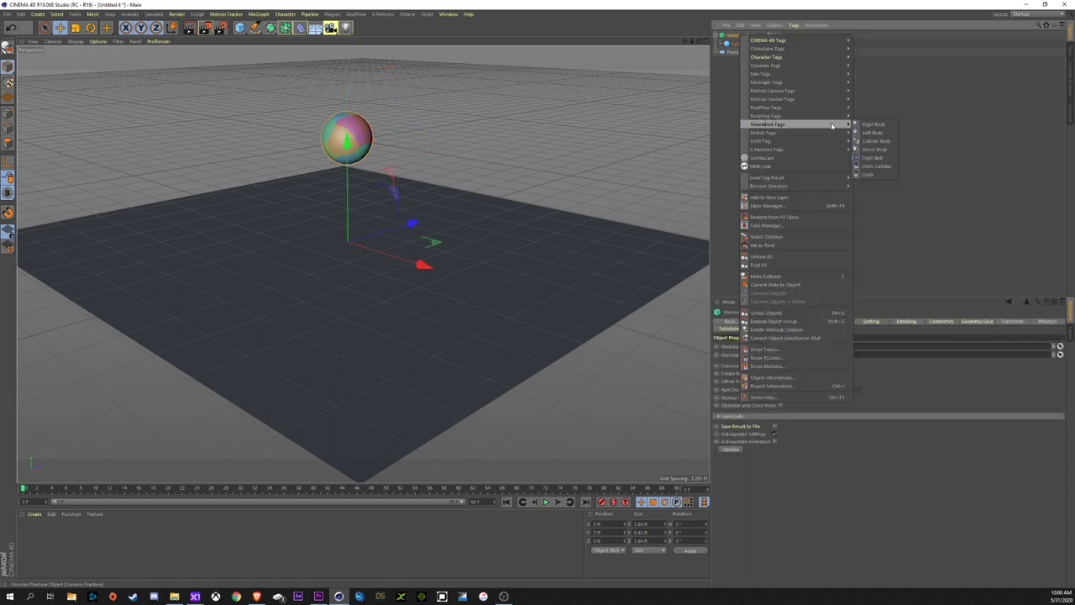
pyautogui.click(873, 124)
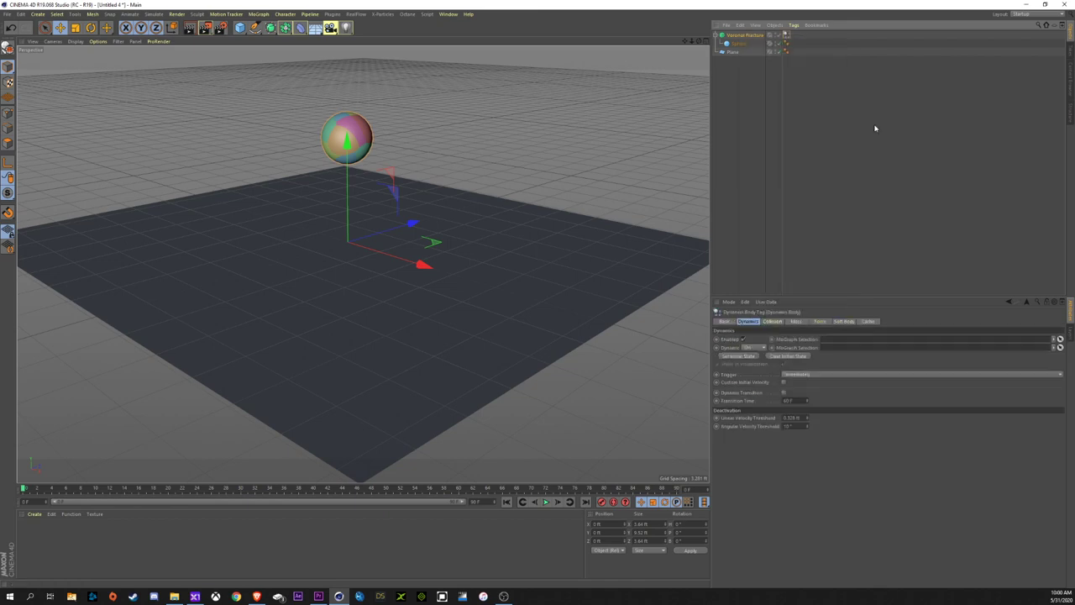
# Apply a Collider Body simulation tag to the plane, play the simulation and rewind to the start
pyautogui.click(732, 52)
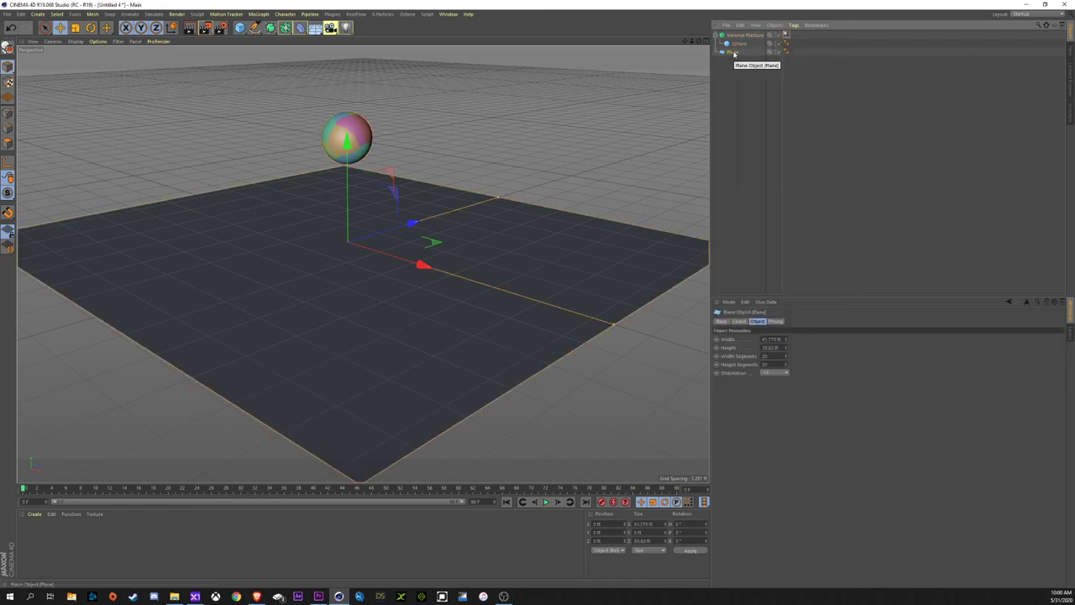
pyautogui.rightClick(733, 53)
pyautogui.moveTo(806, 141)
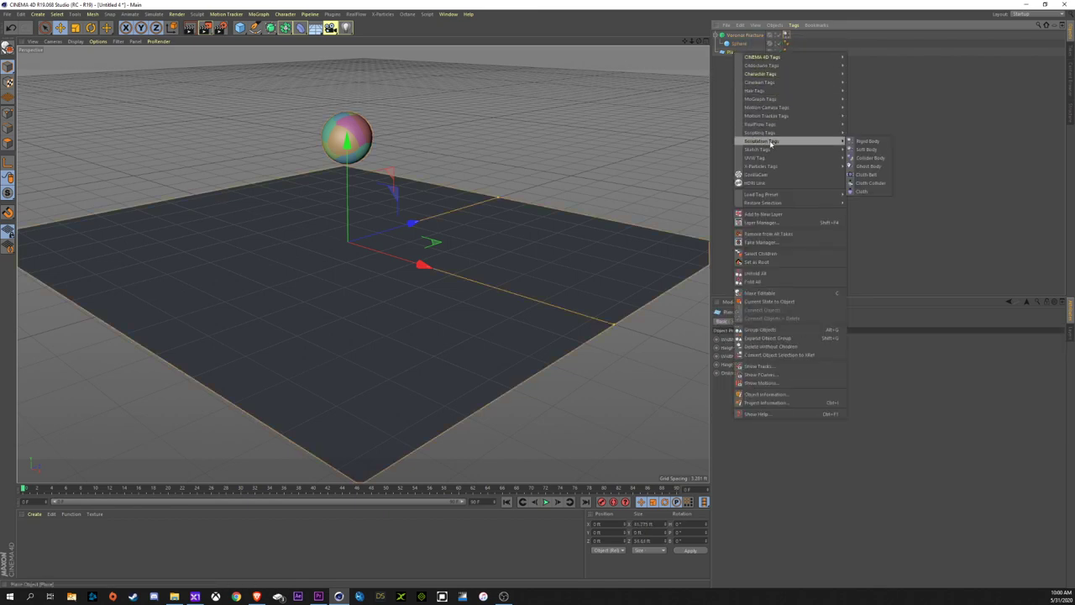
pyautogui.click(870, 158)
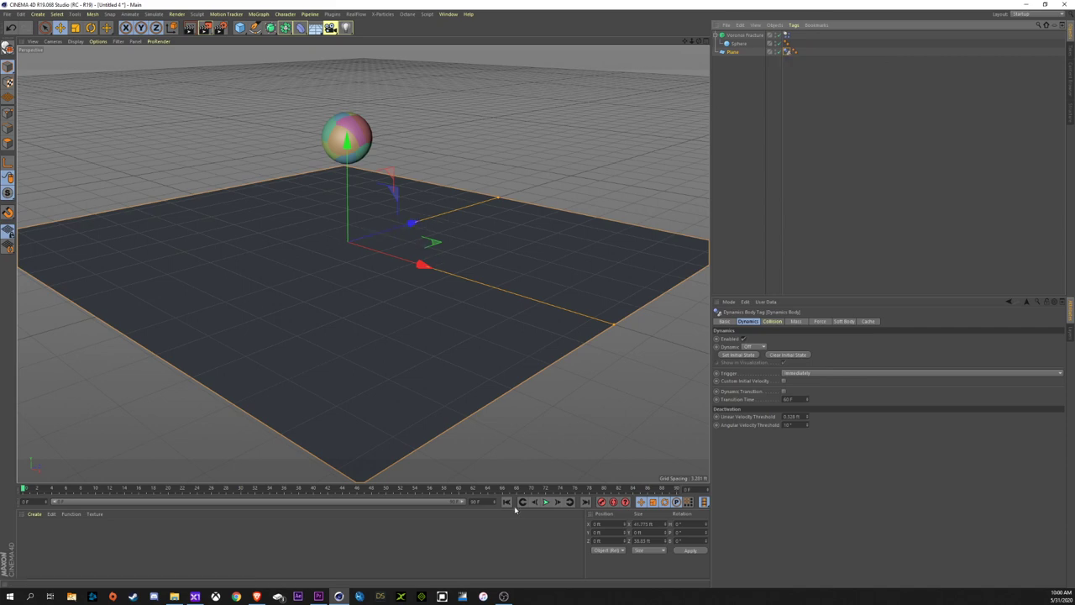
pyautogui.click(547, 501)
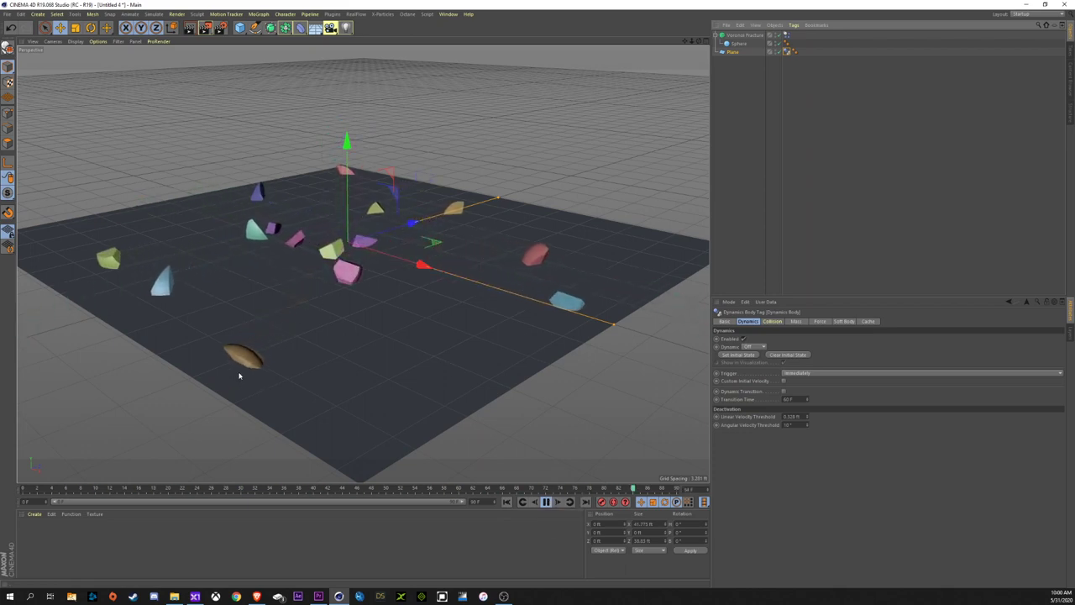
pyautogui.click(505, 501)
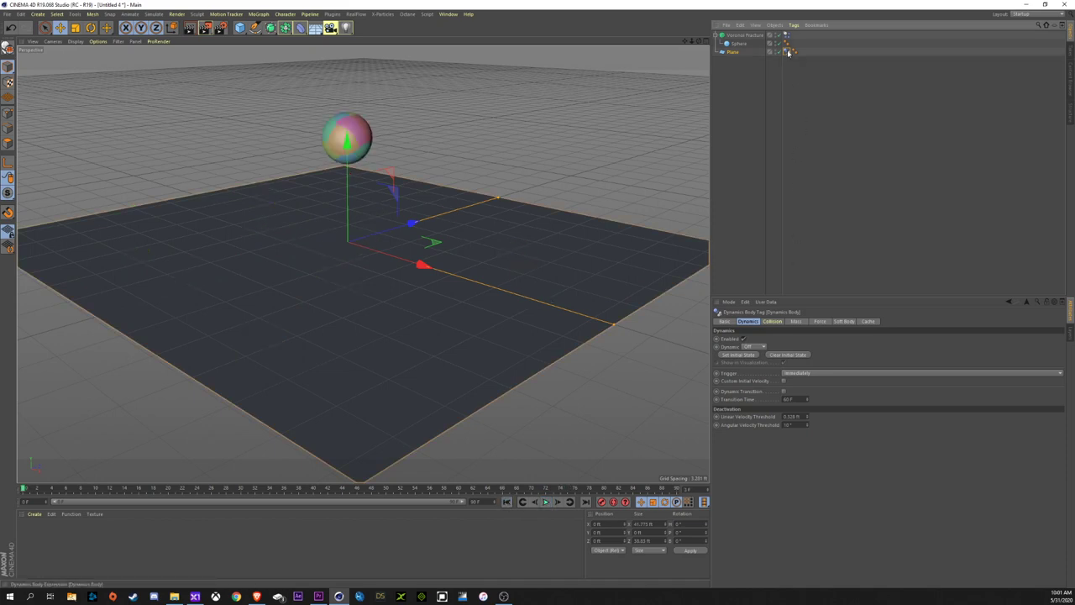
# Set the plane's collider collision values to 5% bounce and 200% friction
pyautogui.click(773, 322)
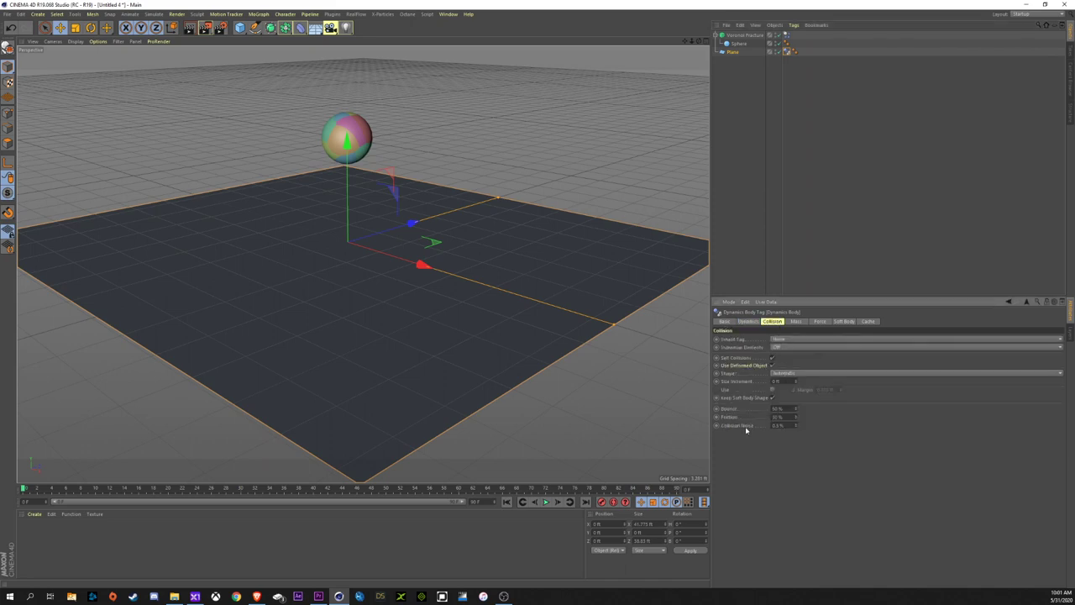
pyautogui.moveTo(790, 408); pyautogui.dragTo(737, 402)
pyautogui.write('5')
pyautogui.press('Return')
pyautogui.moveTo(786, 416); pyautogui.dragTo(725, 408)
pyautogui.write('3')
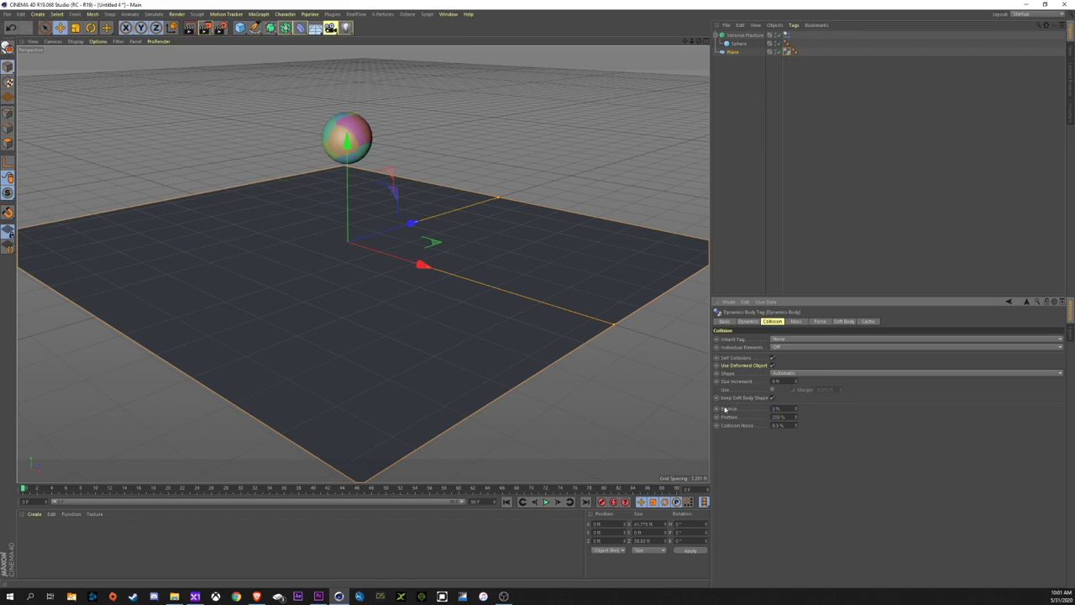
# Set the Voronoi Fracture's dynamics tag to 5% bounce and 200% friction in its collision settings
pyautogui.click(786, 36)
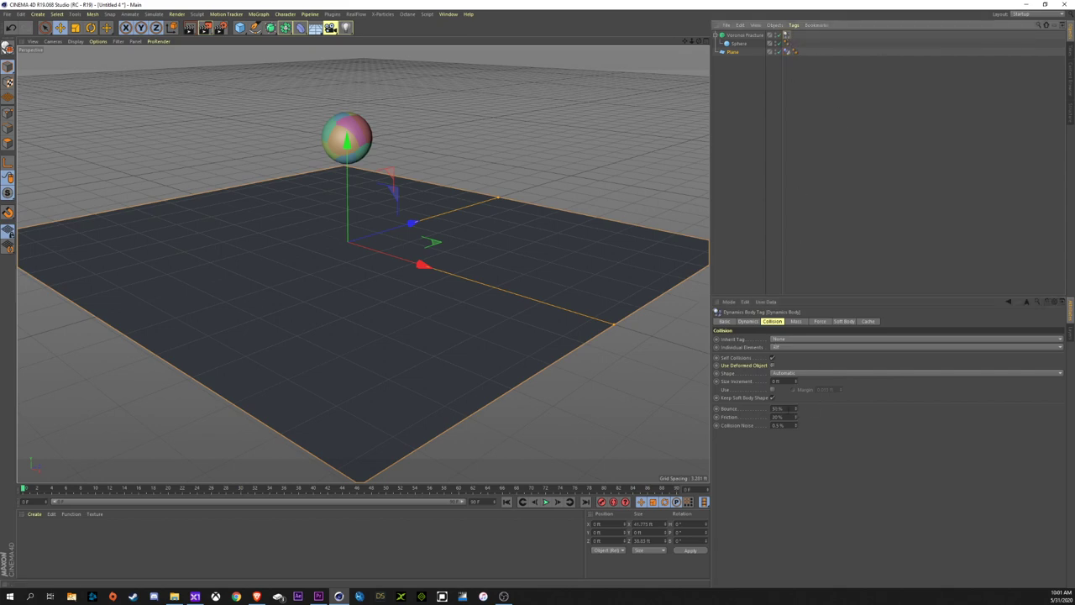
pyautogui.click(776, 321)
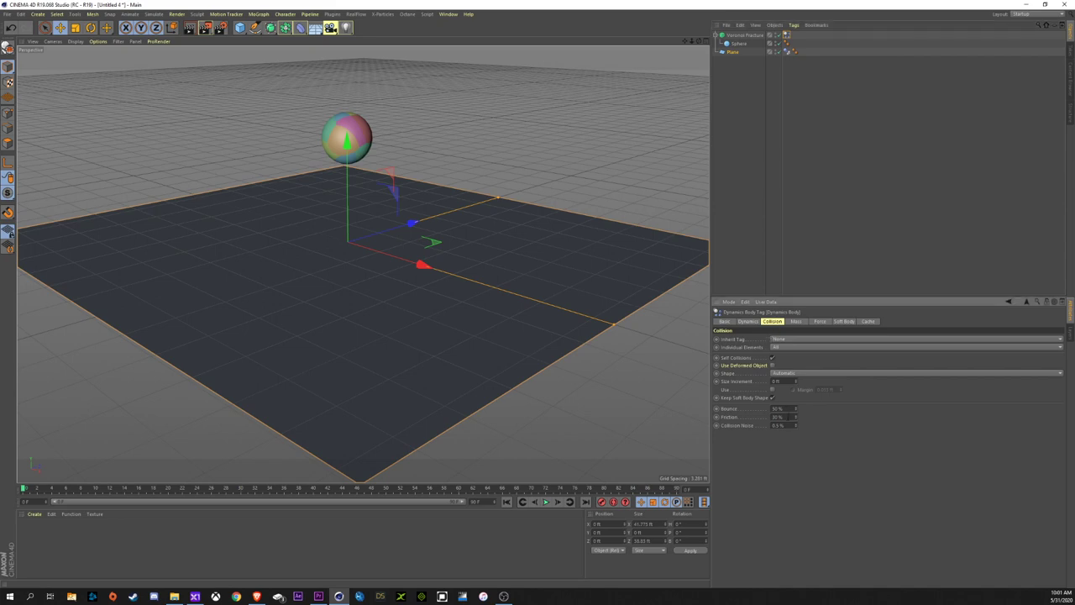
pyautogui.moveTo(785, 409); pyautogui.dragTo(732, 399)
pyautogui.write('5')
pyautogui.press('Tab')
pyautogui.write('200')
pyautogui.press('Return')
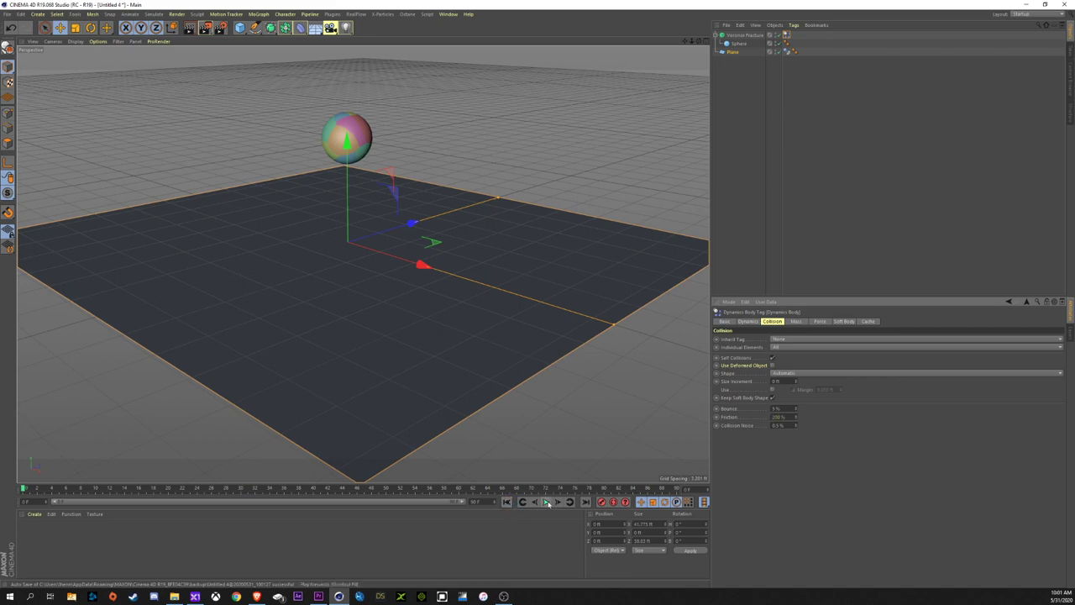
# Play the simulation to check how the fragments scatter, and rewind to the first frame
pyautogui.click(545, 501)
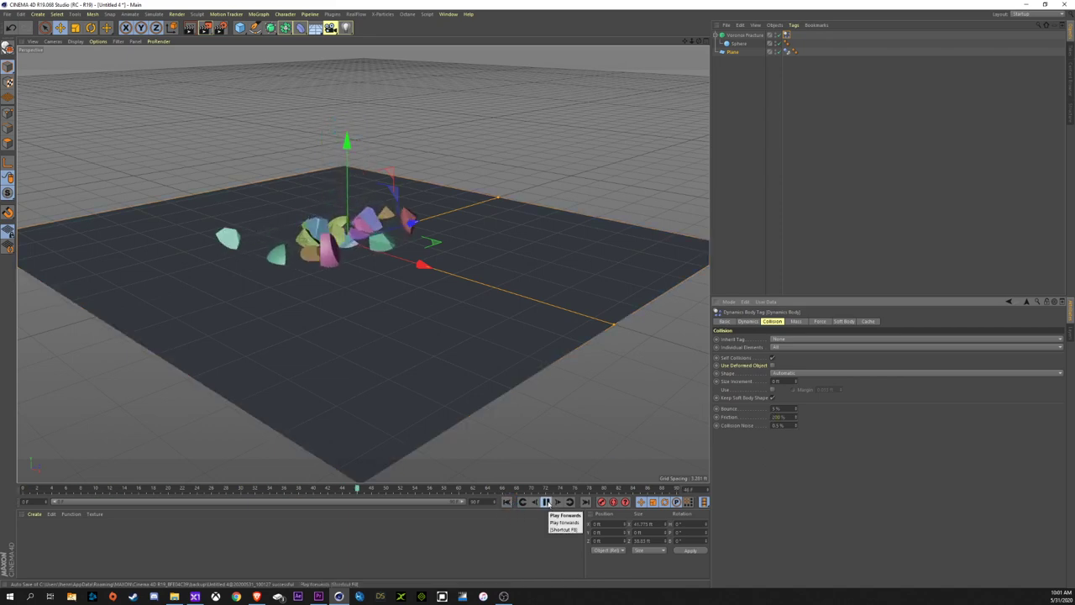
pyautogui.click(546, 502)
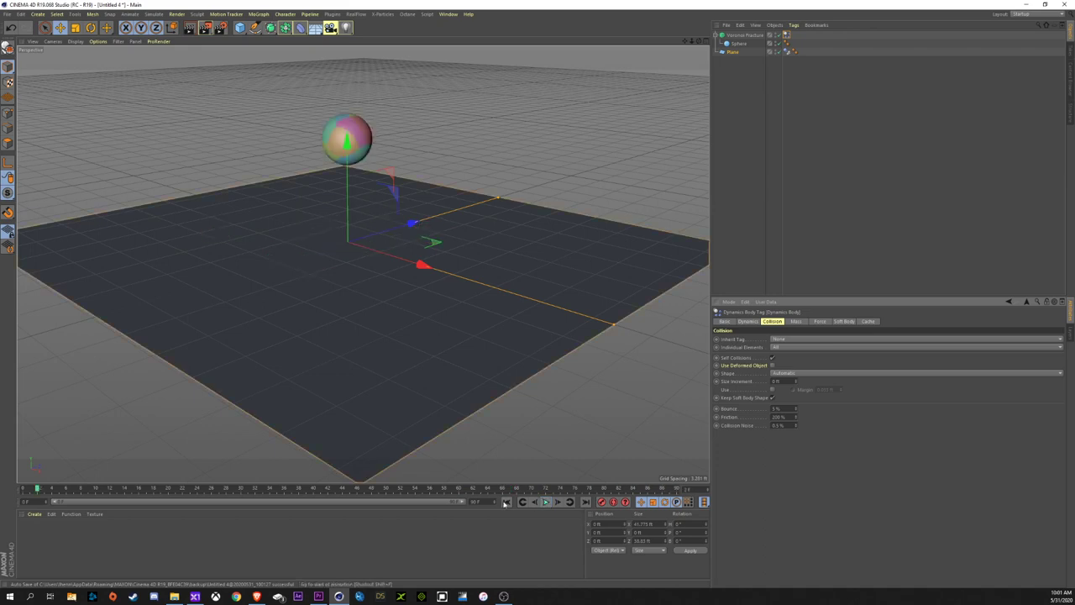
pyautogui.click(505, 502)
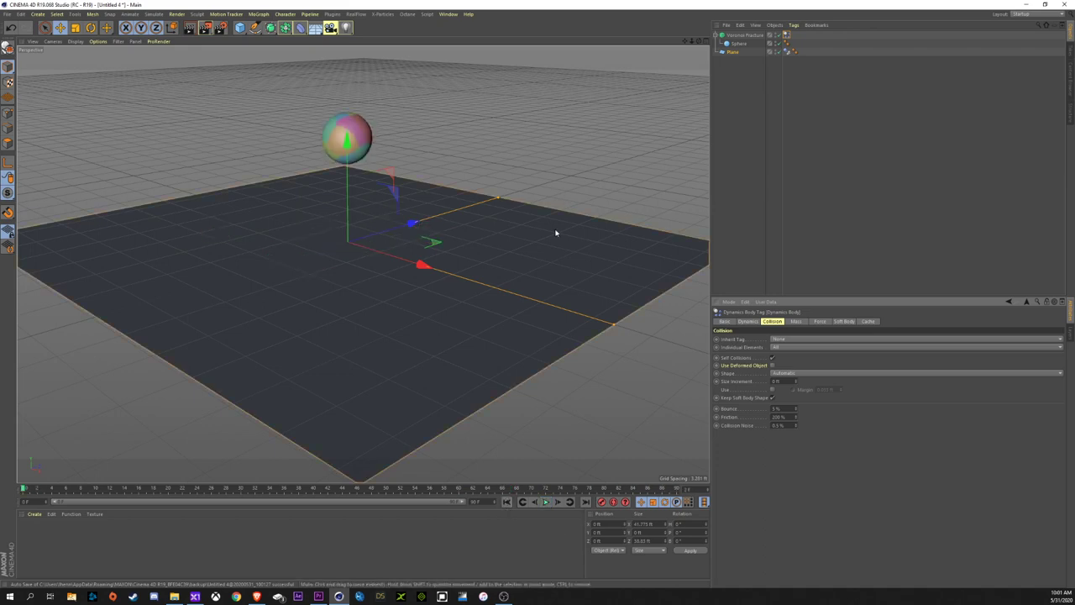
# Set the point amount of the Voronoi Fracture's Point Generator distribution source to 1000
pyautogui.click(745, 36)
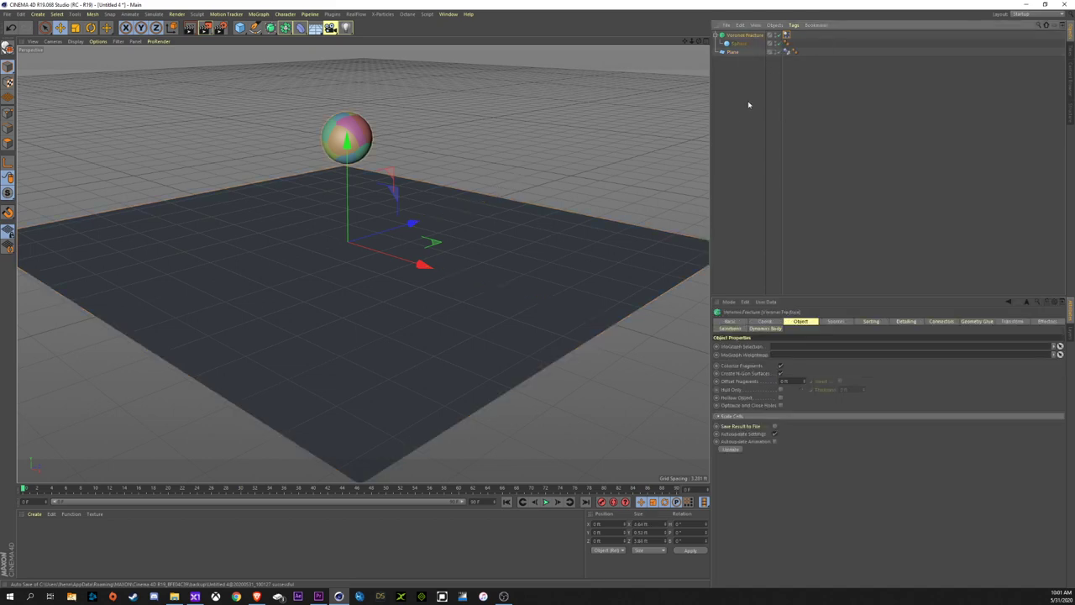
pyautogui.click(836, 322)
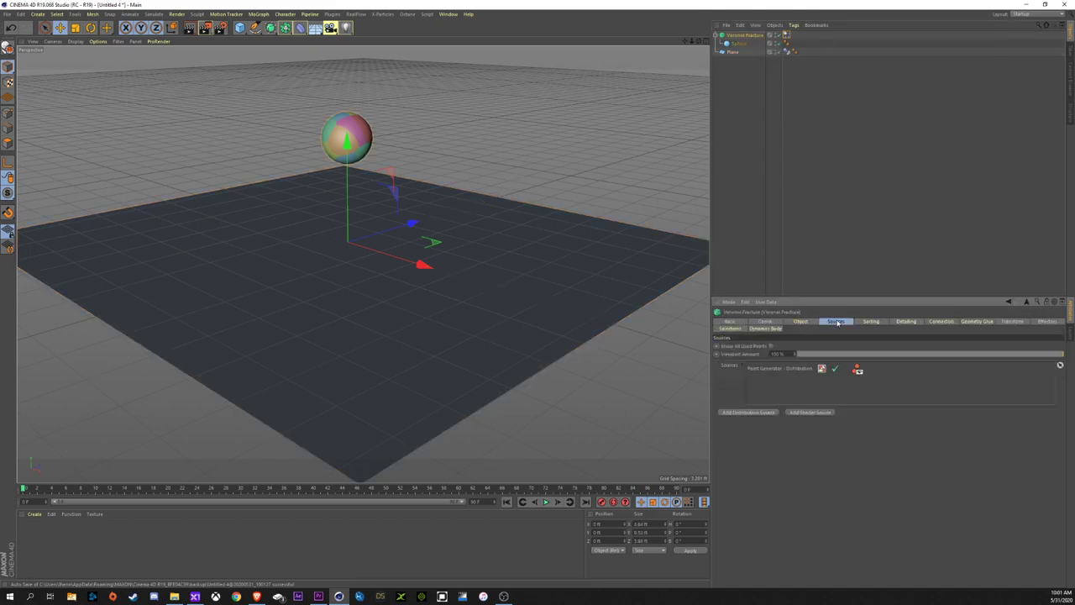
pyautogui.click(785, 369)
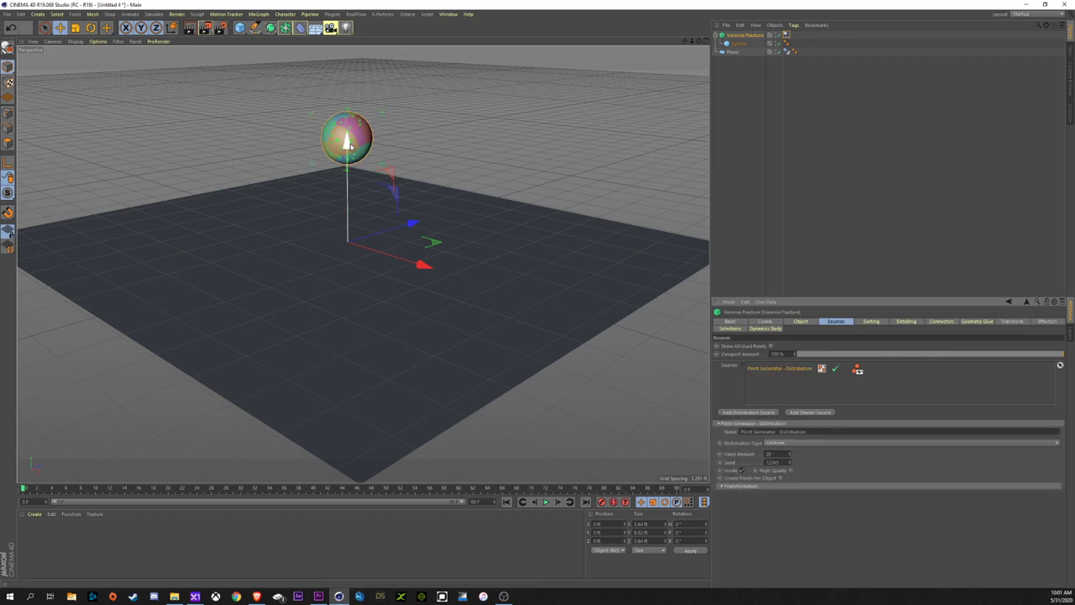
pyautogui.scroll(6, 350, 145)
pyautogui.keyDown('alt'); pyautogui.moveTo(352, 182); pyautogui.dragTo(353, 218, button='middle'); pyautogui.keyUp('alt')
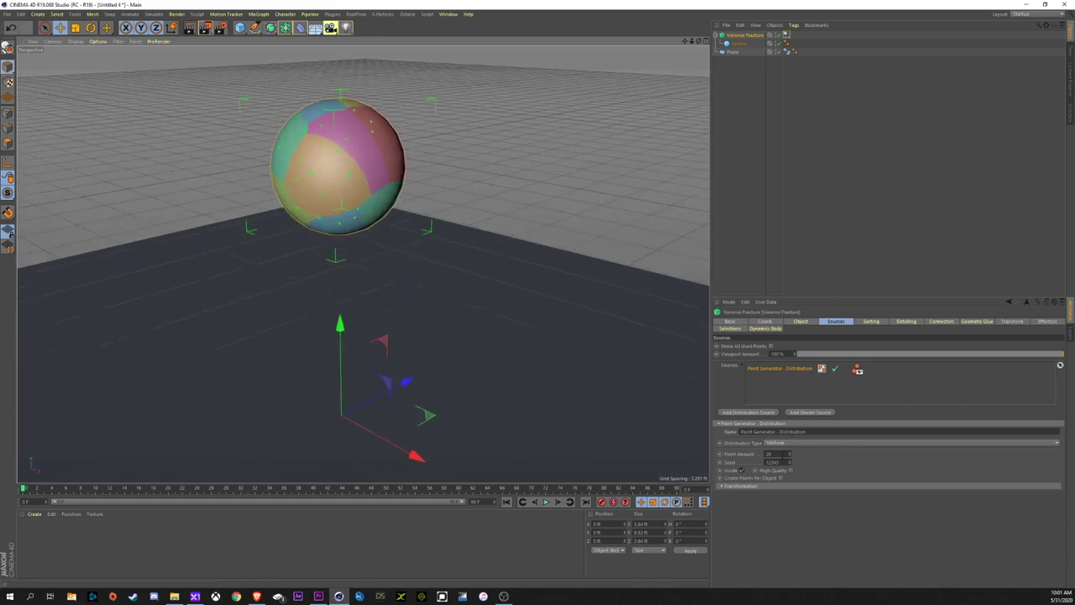
pyautogui.doubleClick(780, 454)
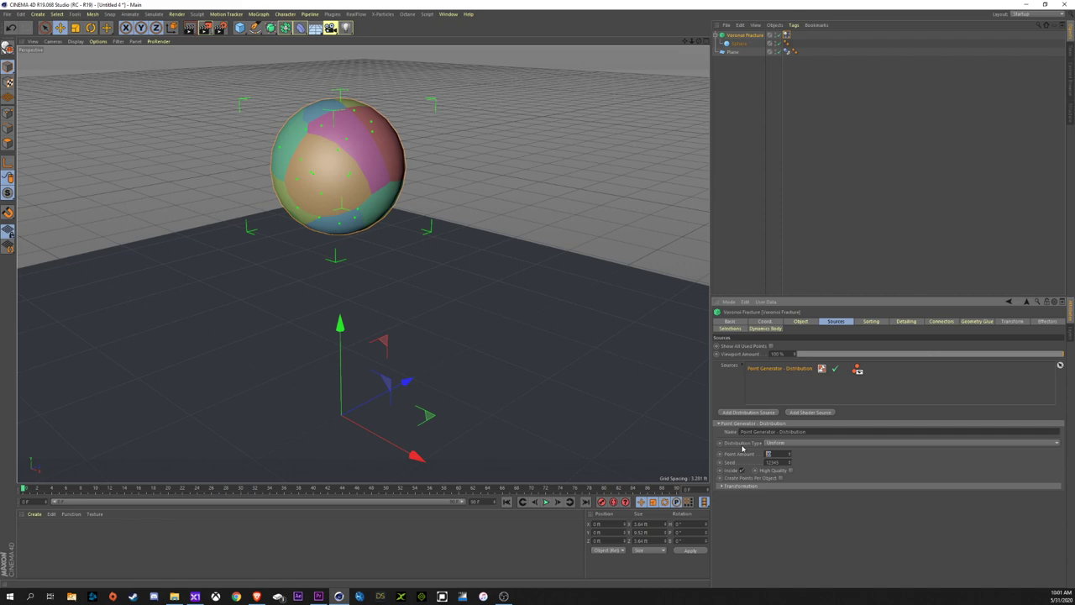
pyautogui.press('Return')
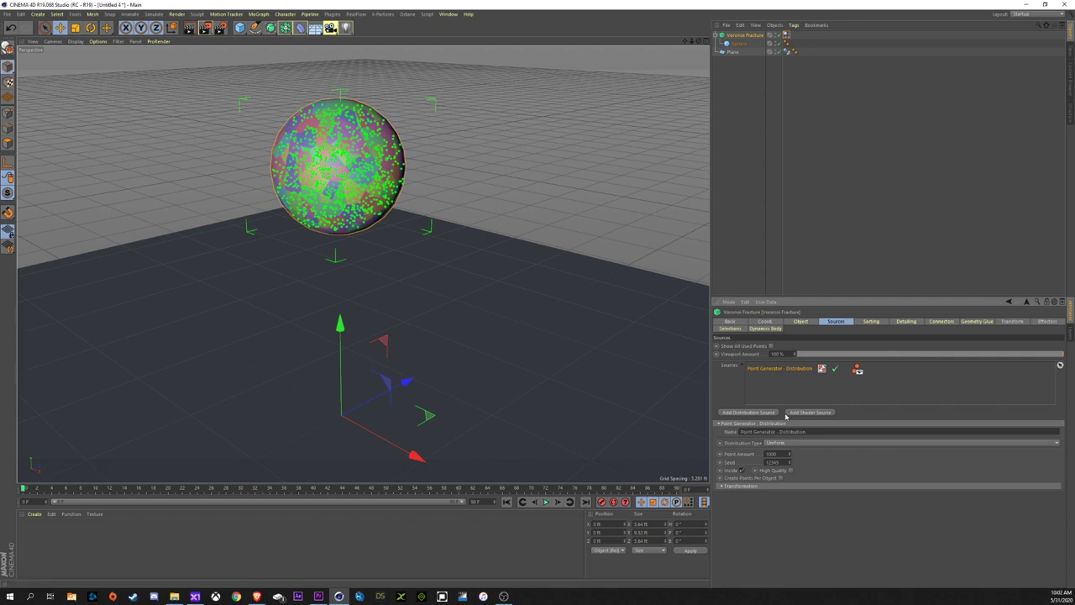
# Hide the distribution source's points in the viewport, and play the simulation to check the finer fragments before rewinding
pyautogui.click(858, 370)
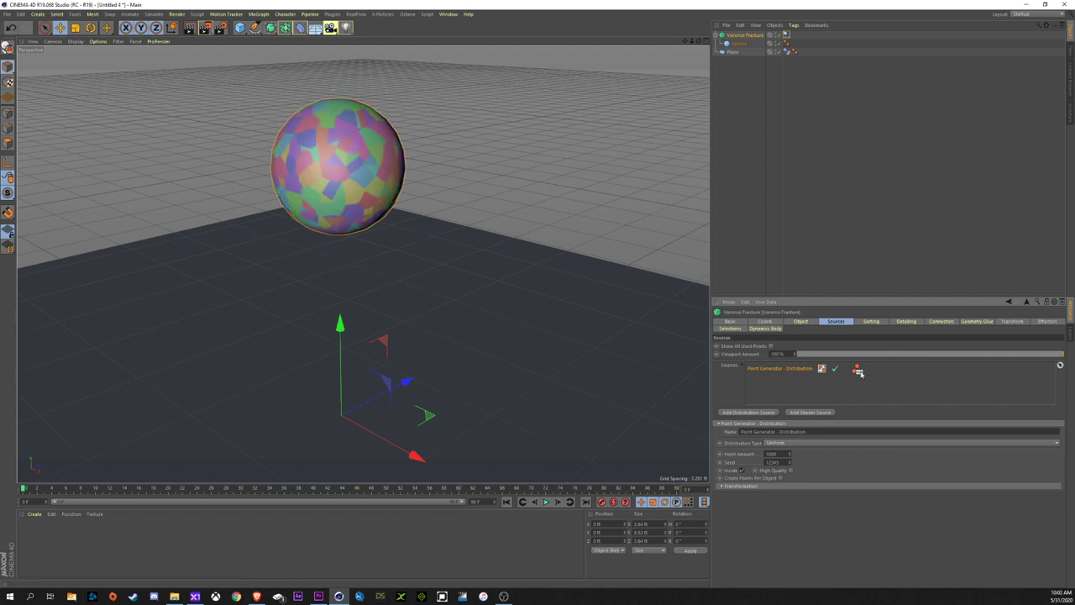
pyautogui.click(546, 502)
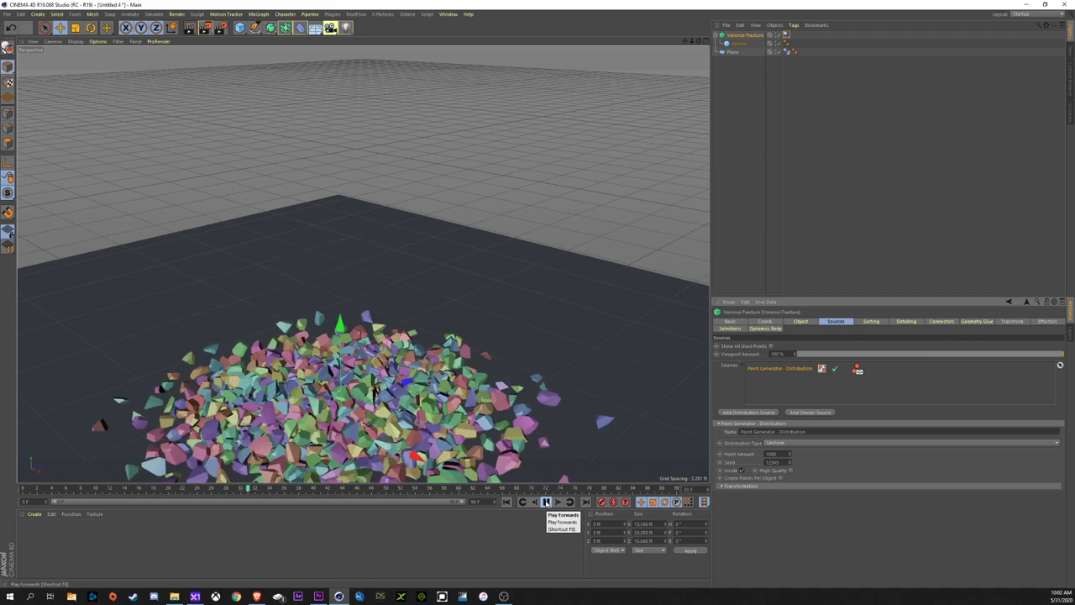
pyautogui.click(546, 501)
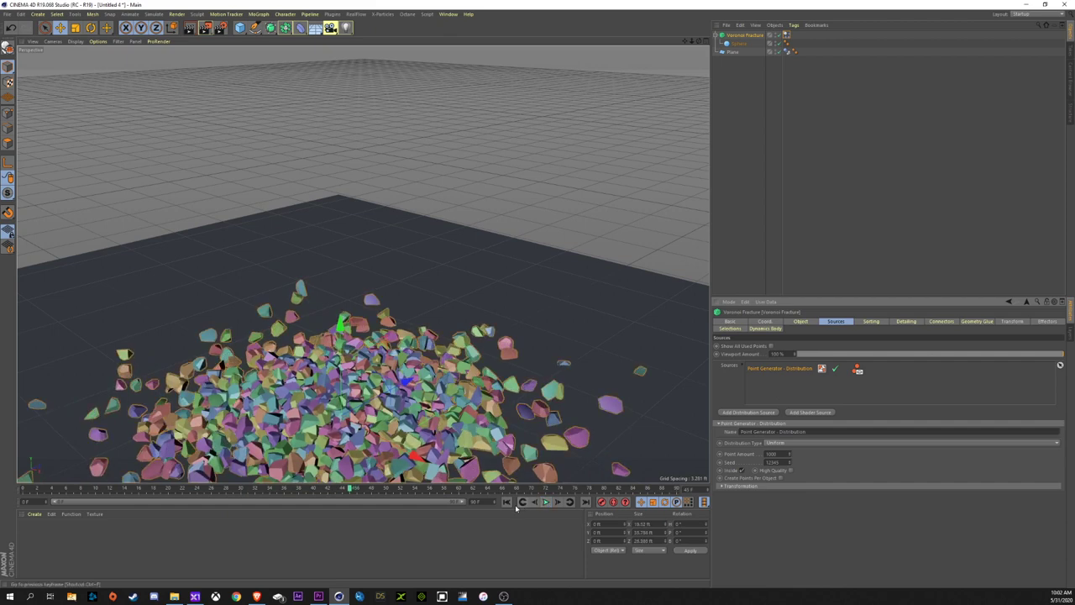
pyautogui.click(506, 502)
# Create a fixed connector for the Voronoi Fracture and open the new Connector's object properties
pyautogui.keyDown('alt'); pyautogui.moveTo(341, 354); pyautogui.dragTo(339, 320, button='middle'); pyautogui.keyUp('alt')
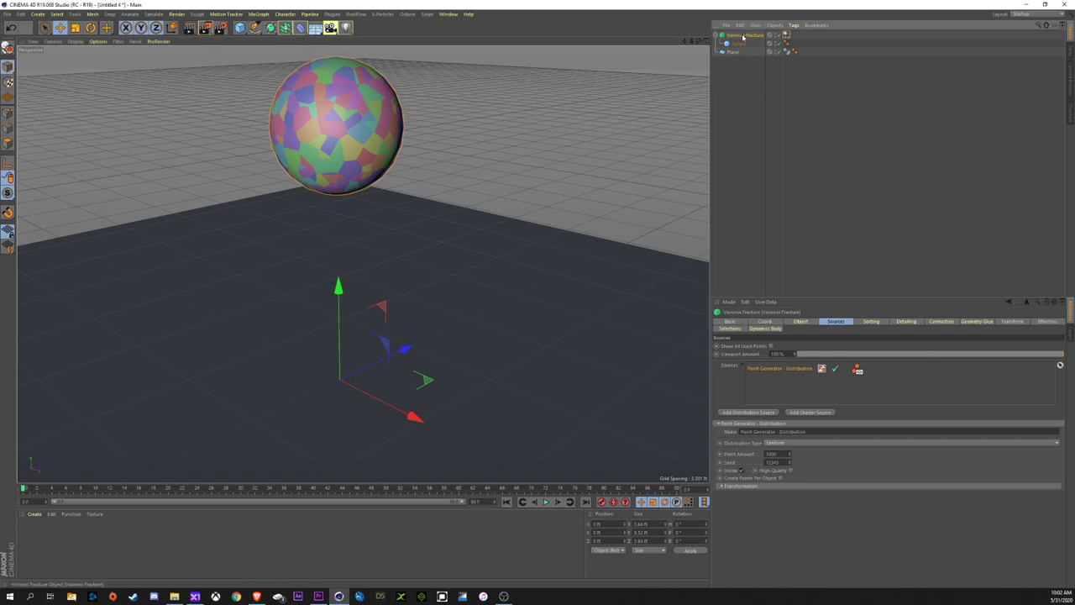
pyautogui.click(943, 322)
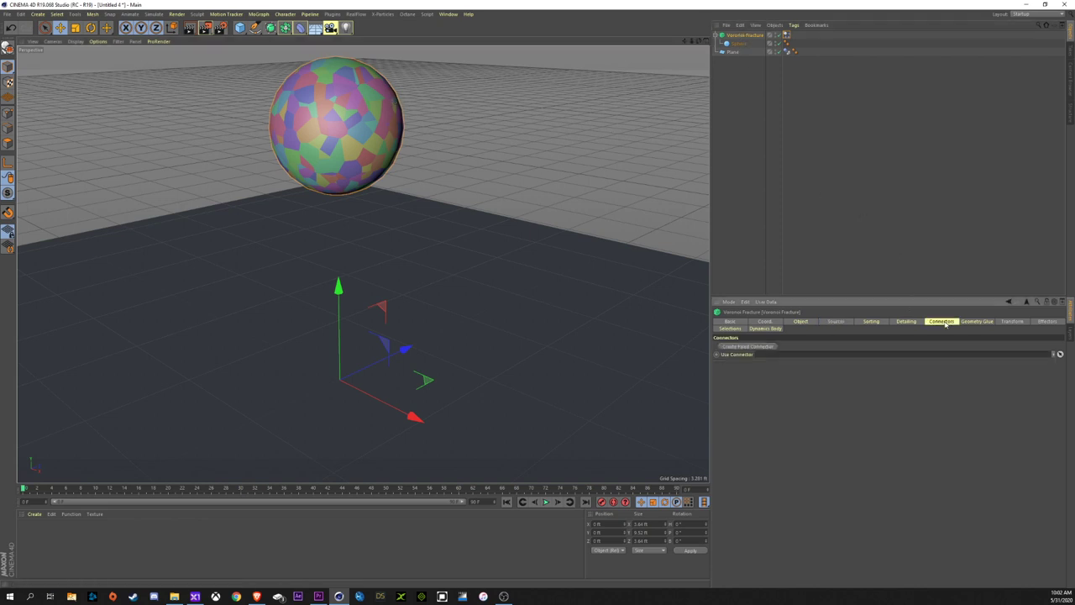
pyautogui.click(749, 346)
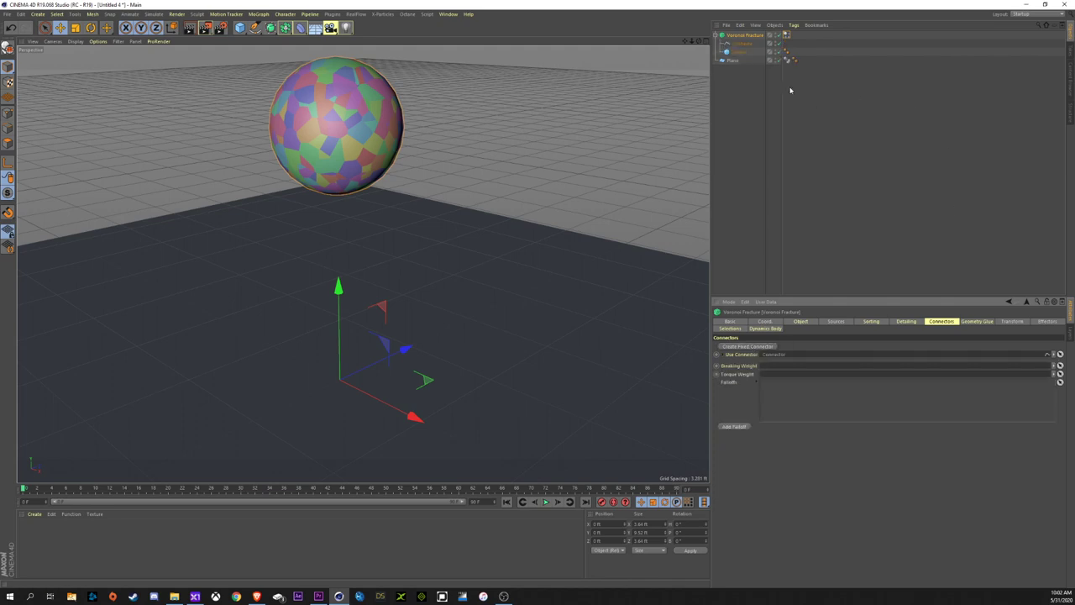
pyautogui.click(742, 43)
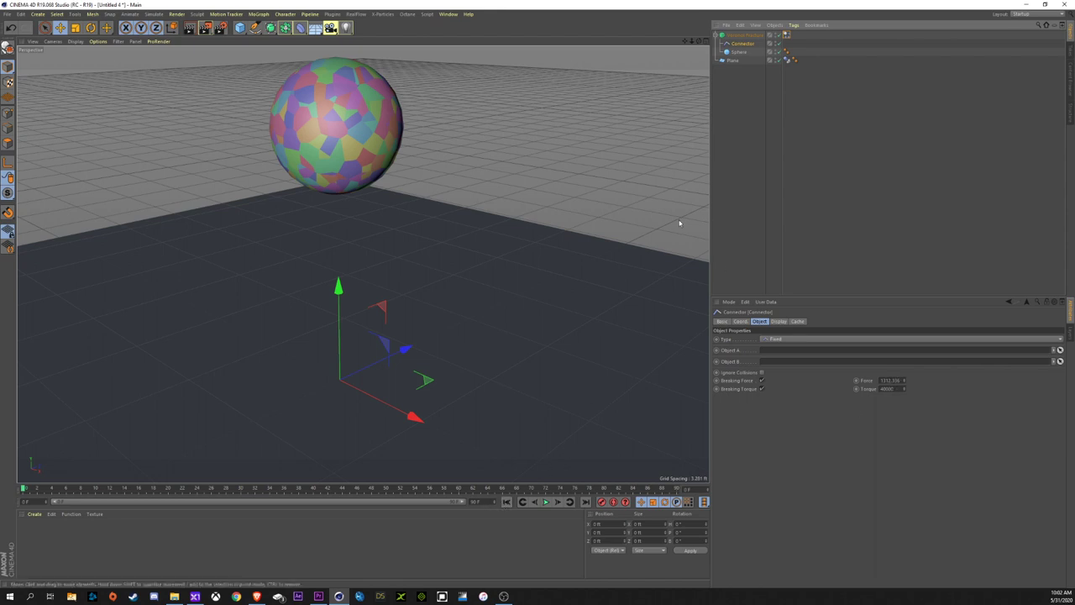
# Set the Voronoi Fracture's point amount to 100 and play the simulation with the connector in place
pyautogui.click(744, 35)
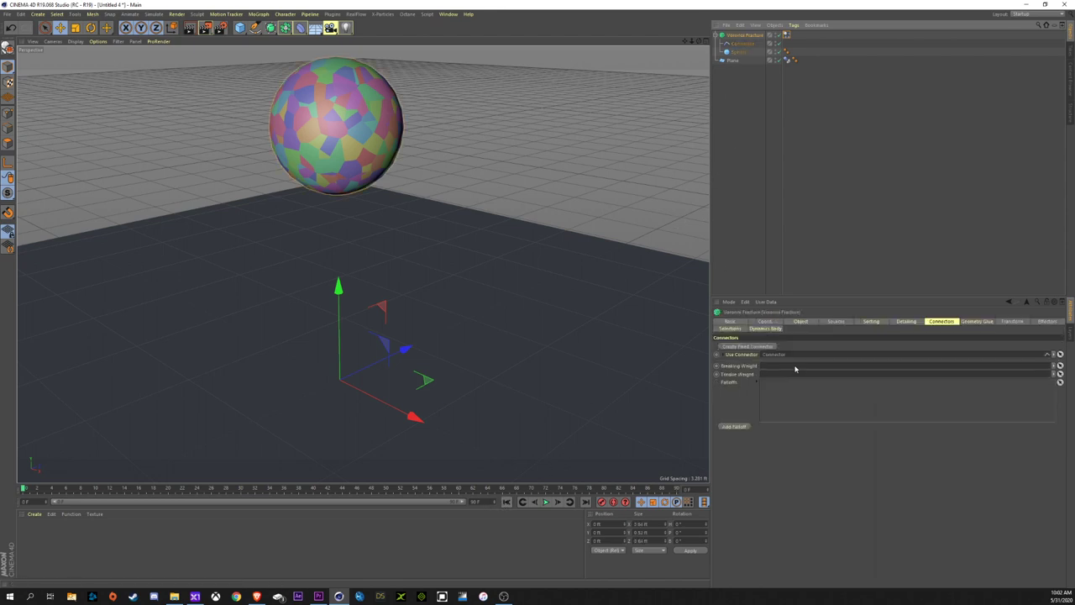
pyautogui.click(834, 321)
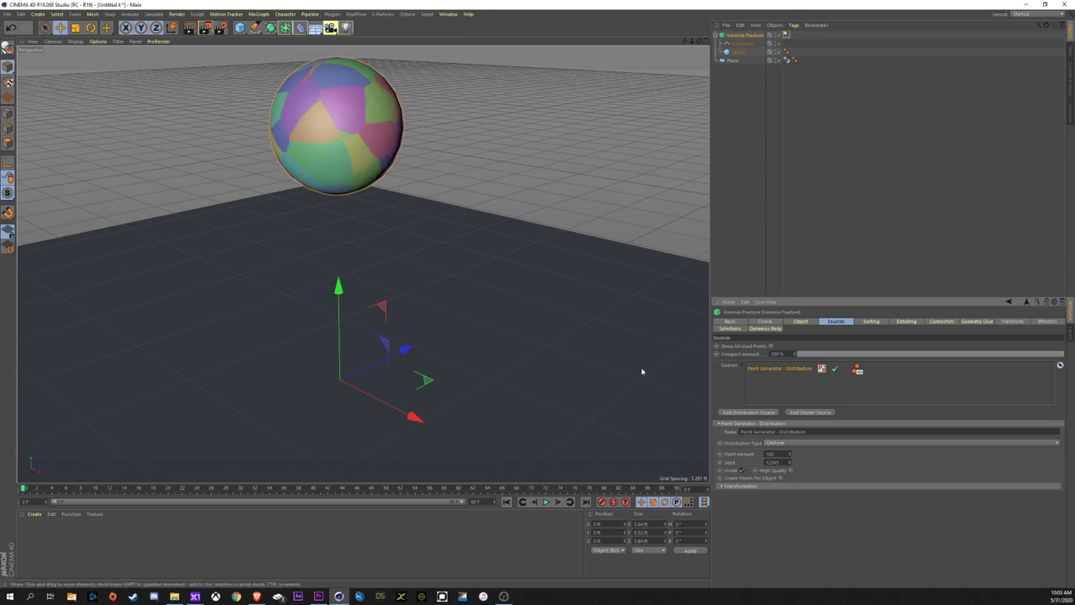
pyautogui.click(546, 501)
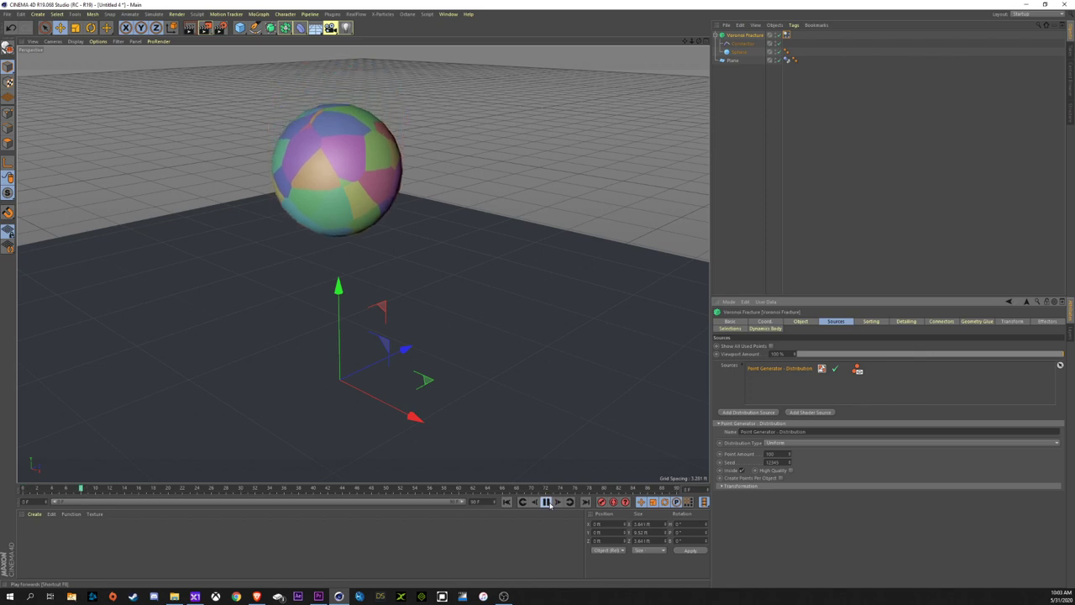
pyautogui.click(547, 502)
pyautogui.keyDown('alt'); pyautogui.moveTo(341, 416); pyautogui.dragTo(337, 340, button='middle'); pyautogui.keyUp('alt')
# Set the Connector's breaking torque to 10000 and replay the simulation from the first frame to check how the sphere breaks
pyautogui.click(740, 43)
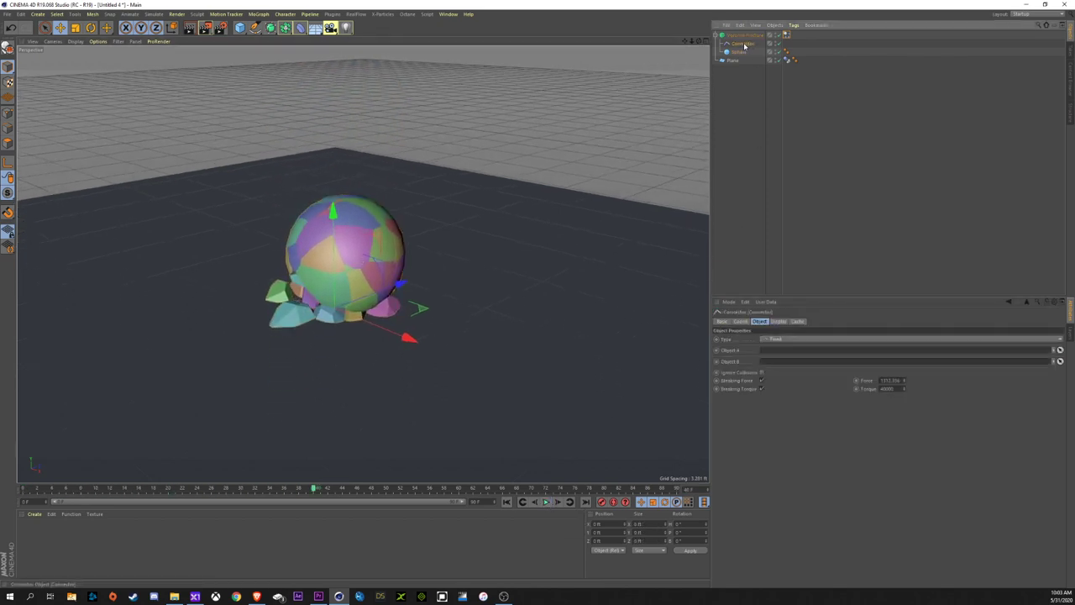
pyautogui.click(890, 388)
pyautogui.write('10000')
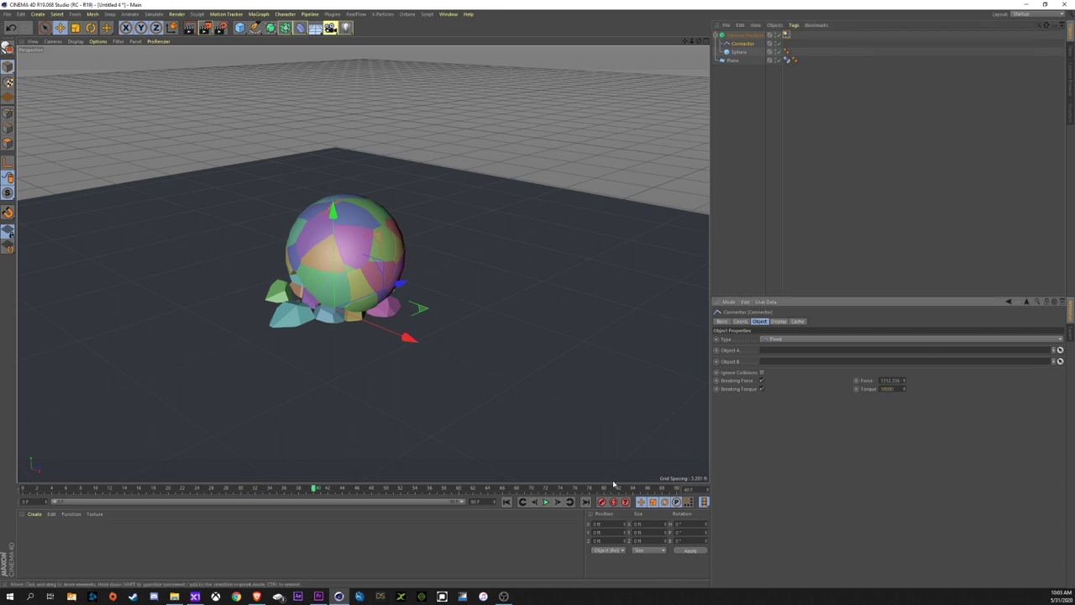
pyautogui.click(506, 501)
pyautogui.click(546, 502)
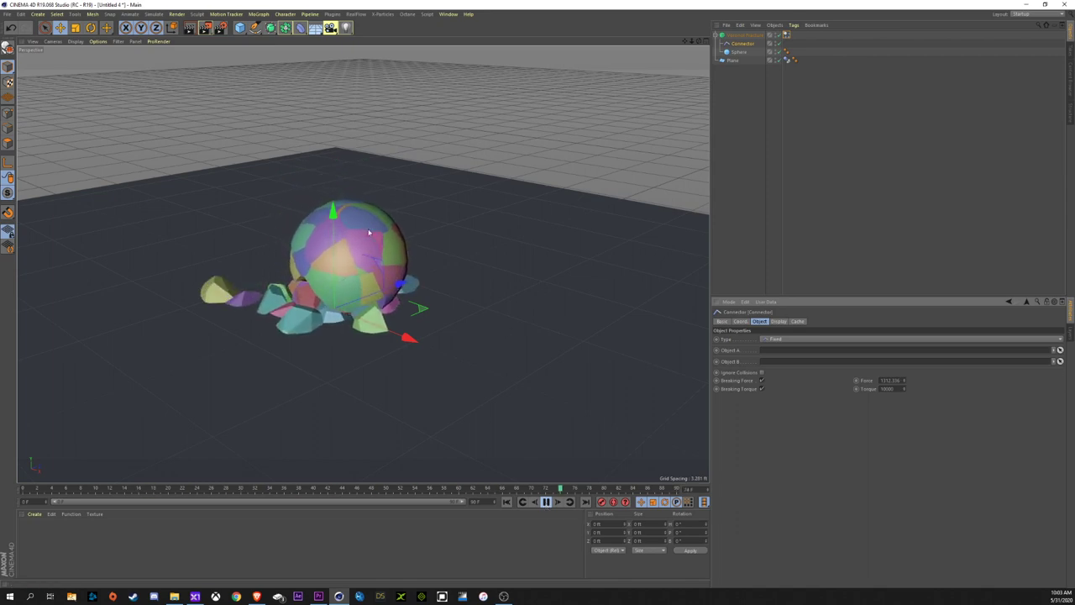
pyautogui.keyDown('alt'); pyautogui.moveTo(427, 422); pyautogui.dragTo(392, 299); pyautogui.keyUp('alt')
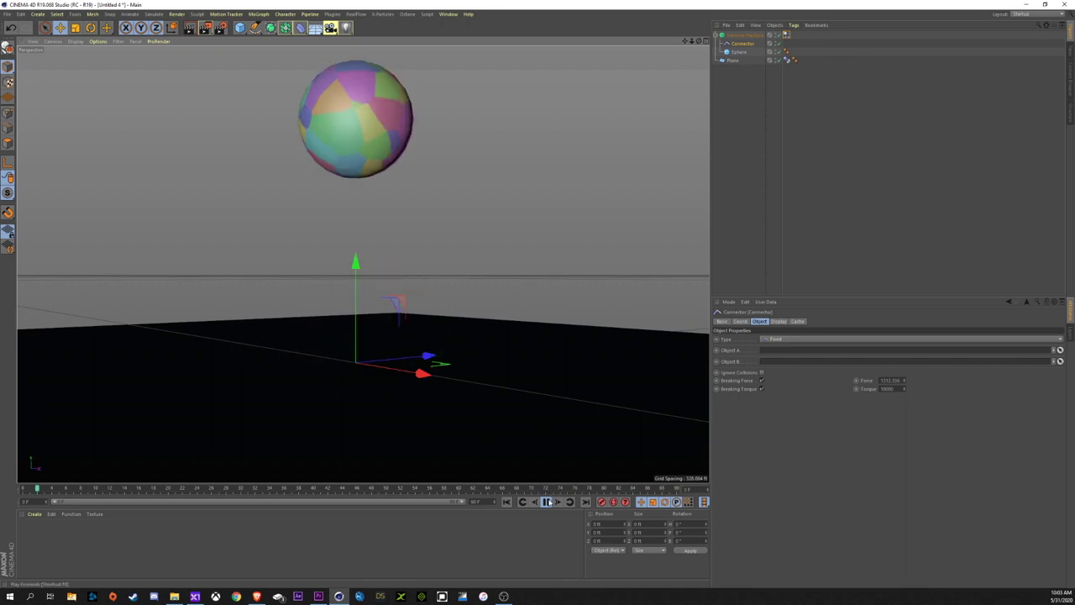
pyautogui.click(546, 501)
# Set the Connector's breaking torque to 100 and replay the simulation from the first frame
pyautogui.moveTo(896, 388); pyautogui.dragTo(836, 387)
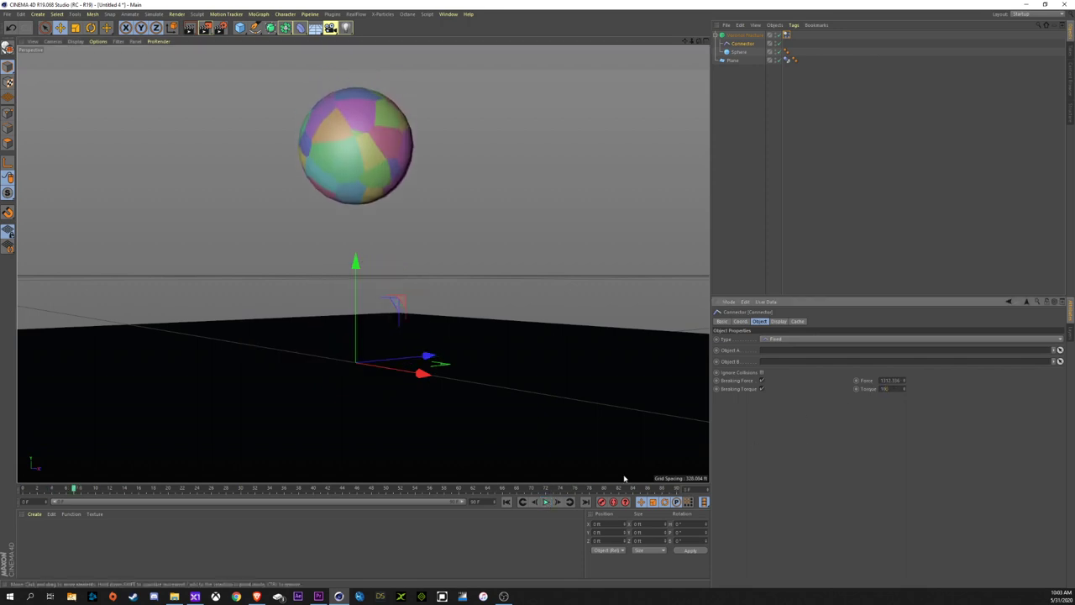
pyautogui.click(506, 501)
pyautogui.click(546, 502)
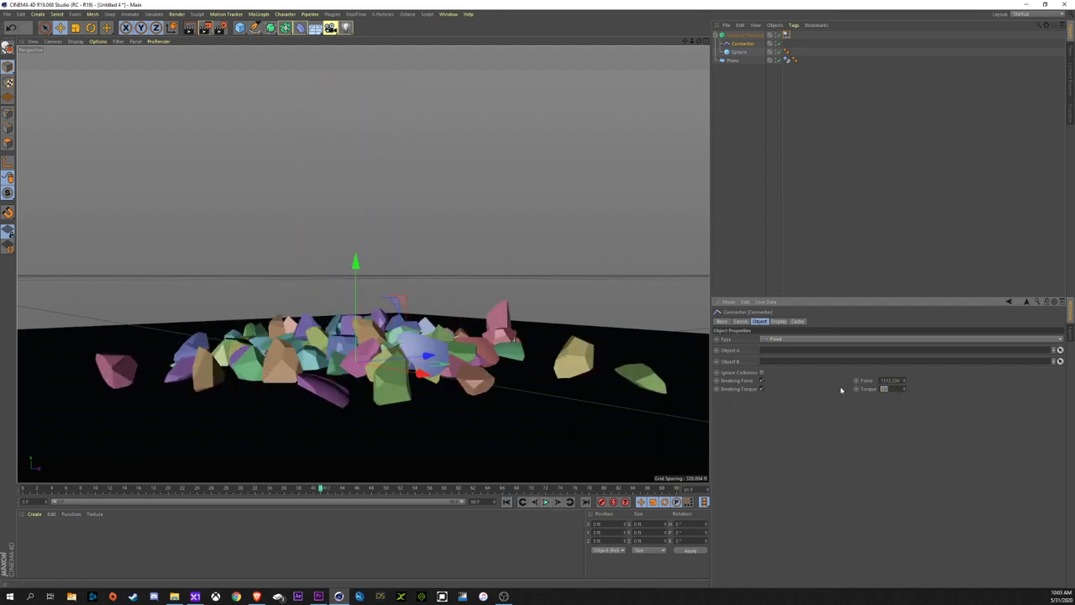
pyautogui.click(507, 502)
pyautogui.click(546, 502)
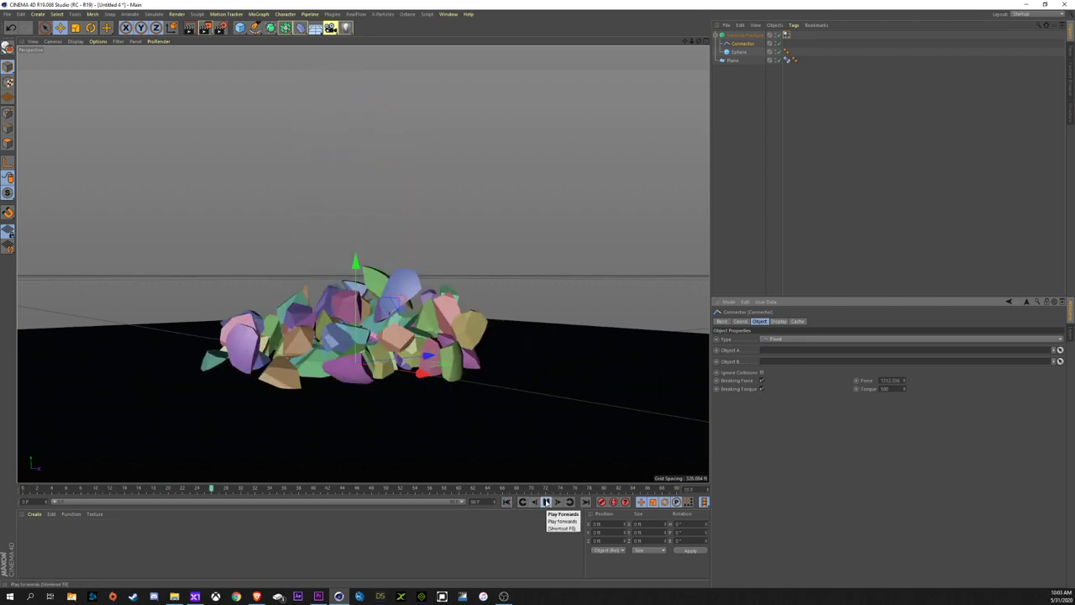
pyautogui.click(546, 501)
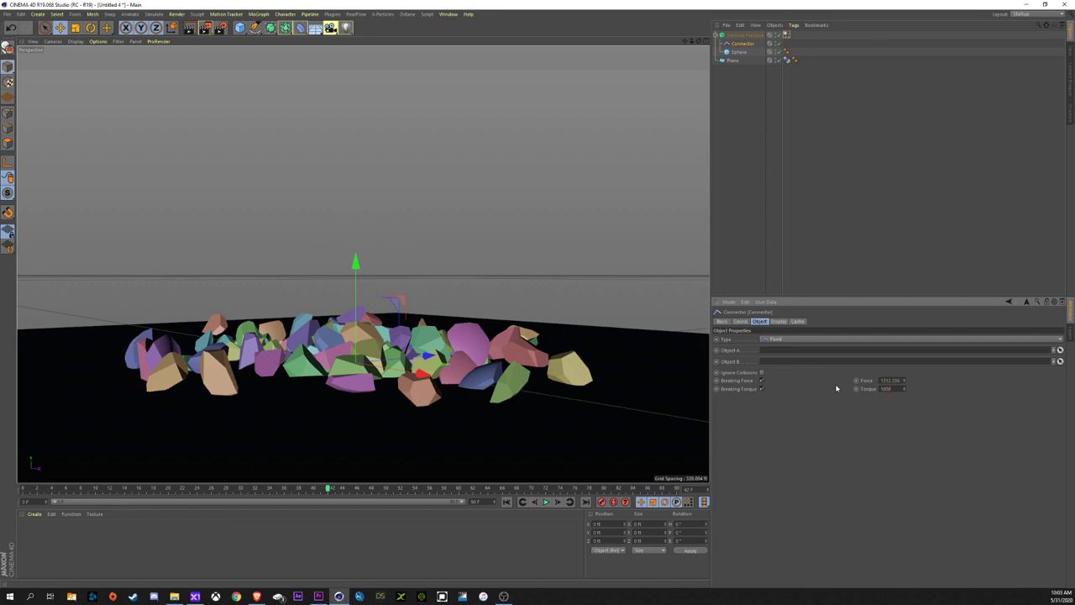
# Test the Connector's breaking torque at 1000 and again at 10000, replaying the simulation from the first frame each time
pyautogui.click(506, 501)
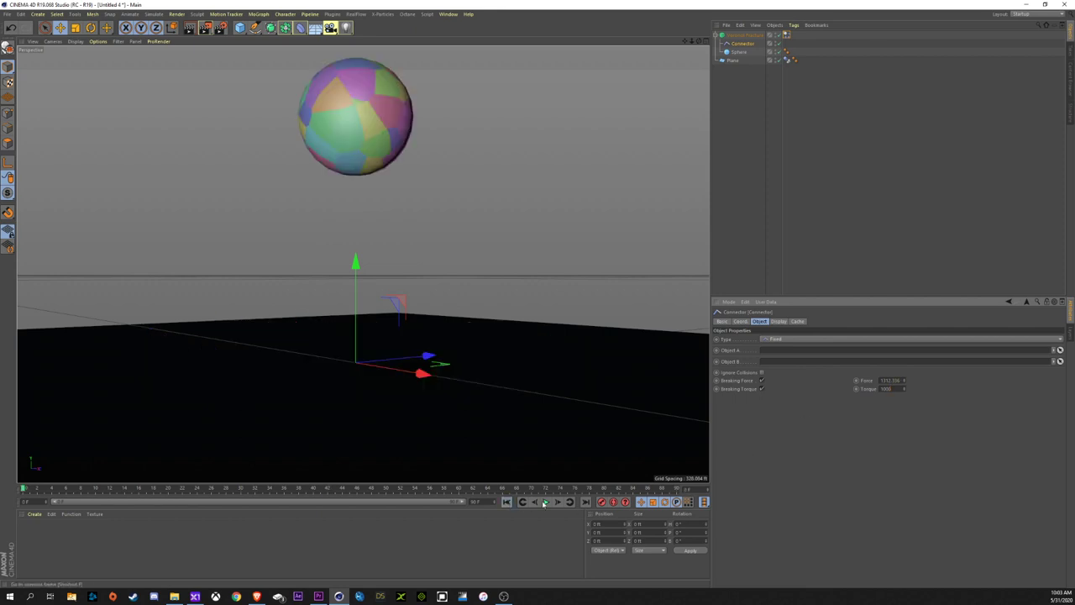
pyautogui.click(545, 501)
pyautogui.click(546, 501)
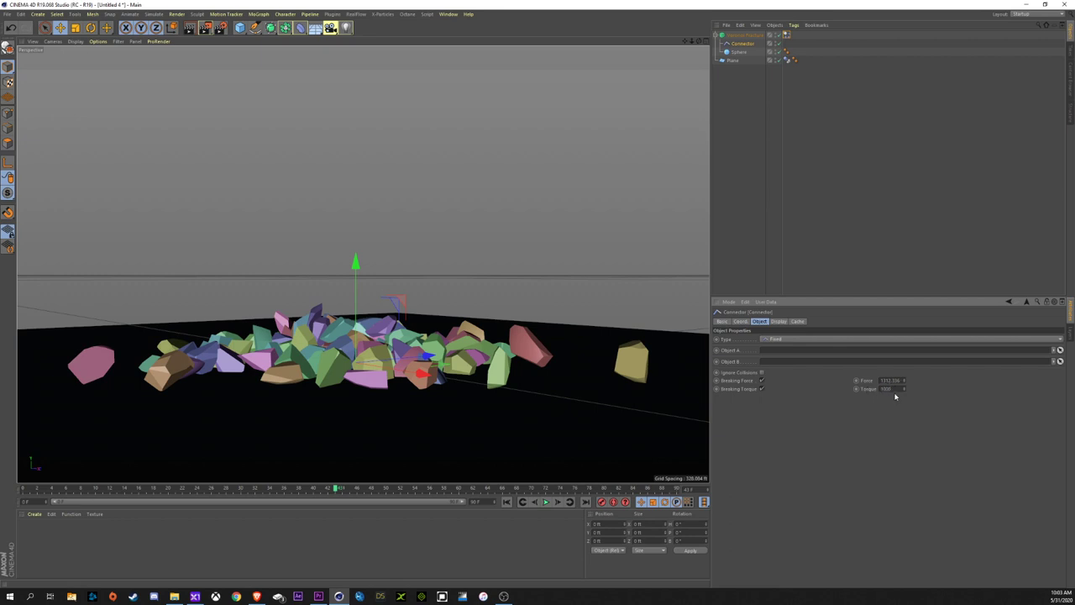
pyautogui.click(506, 501)
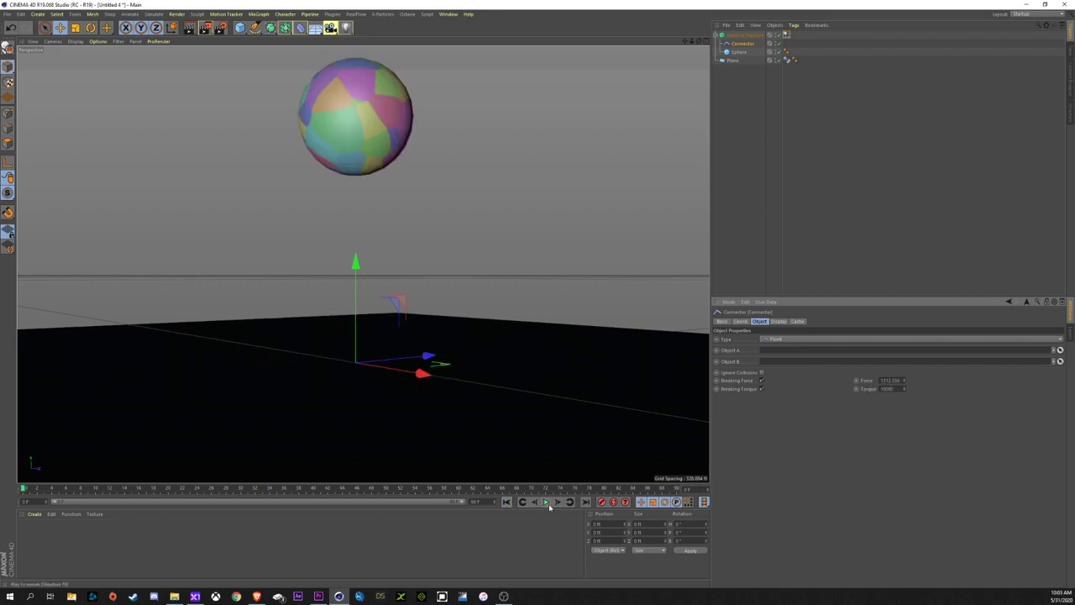
pyautogui.click(546, 502)
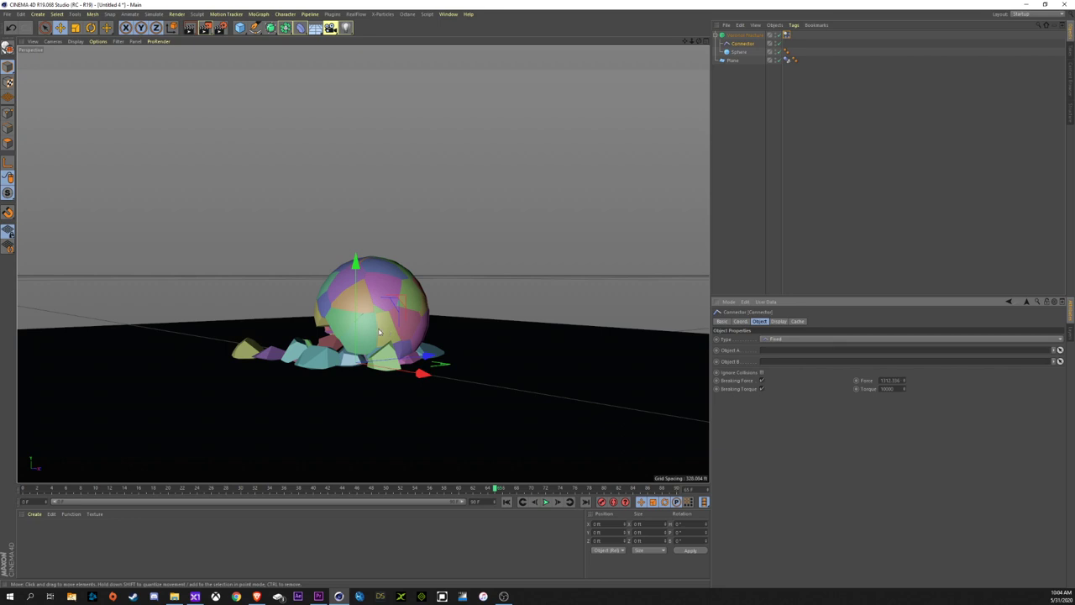
# Delete the Connector and the sphere from inside the Voronoi Fracture
pyautogui.keyDown('ctrl'); pyautogui.click(742, 53); pyautogui.keyUp('ctrl')
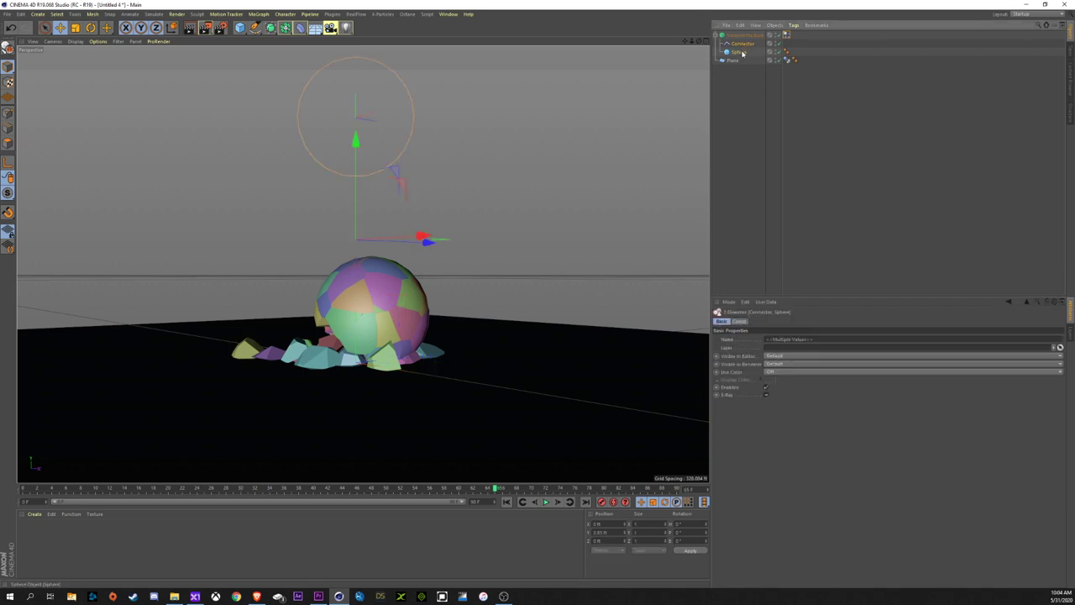
pyautogui.press('Delete')
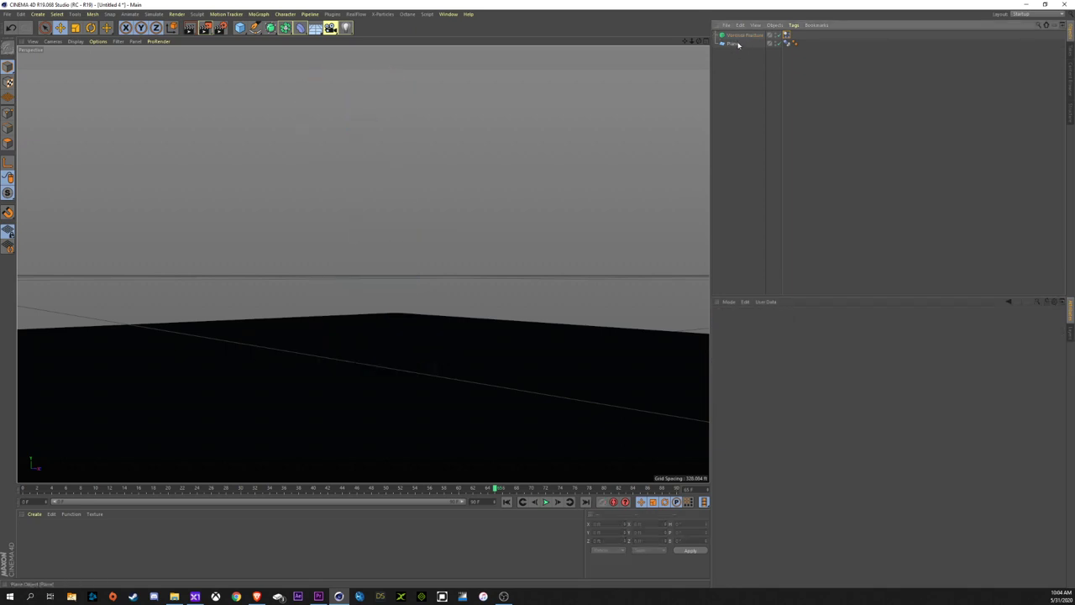
# Add a cube shaped into a thin upright wall about 21.7 ft long on the plane, and nest it under the Voronoi Fracture
pyautogui.scroll(-10, 335, 379)
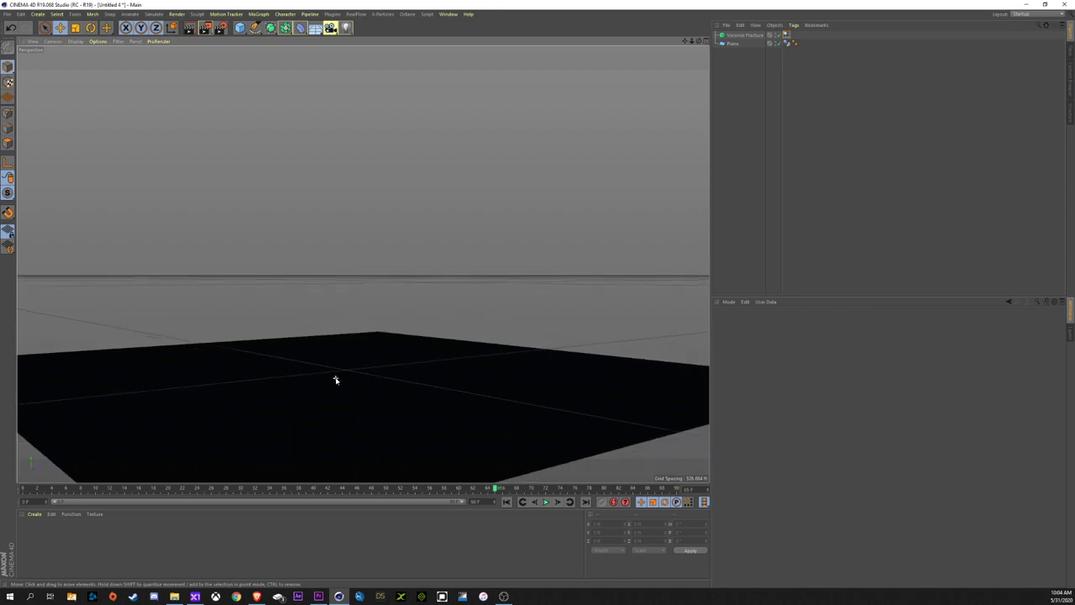
pyautogui.scroll(-1, 345, 402)
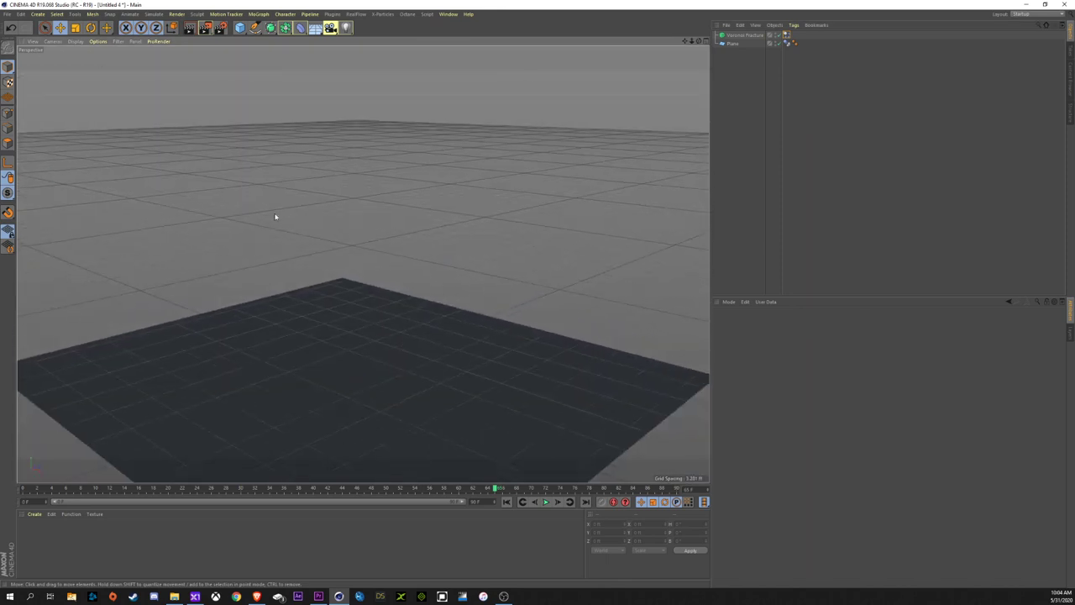
pyautogui.click(239, 28)
pyautogui.moveTo(375, 361); pyautogui.dragTo(462, 417)
pyautogui.moveTo(347, 271); pyautogui.dragTo(353, 267)
pyautogui.moveTo(376, 324); pyautogui.dragTo(408, 315)
pyautogui.keyDown('alt'); pyautogui.moveTo(359, 369); pyautogui.dragTo(387, 365); pyautogui.keyUp('alt')
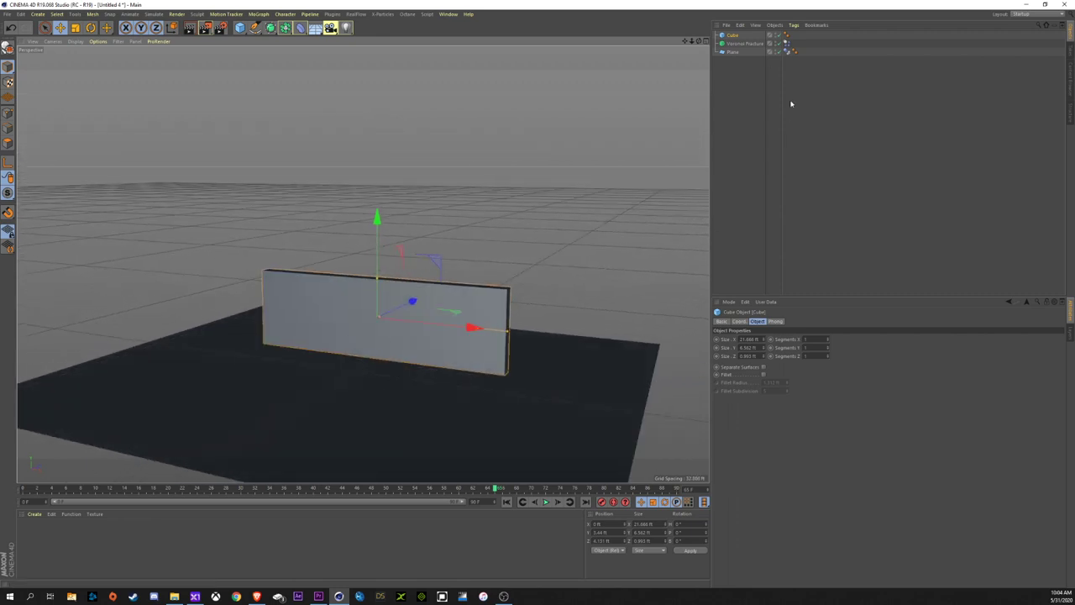
pyautogui.moveTo(734, 36); pyautogui.dragTo(739, 44)
pyautogui.keyDown('alt'); pyautogui.moveTo(376, 336); pyautogui.dragTo(388, 202, button='right'); pyautogui.keyUp('alt')
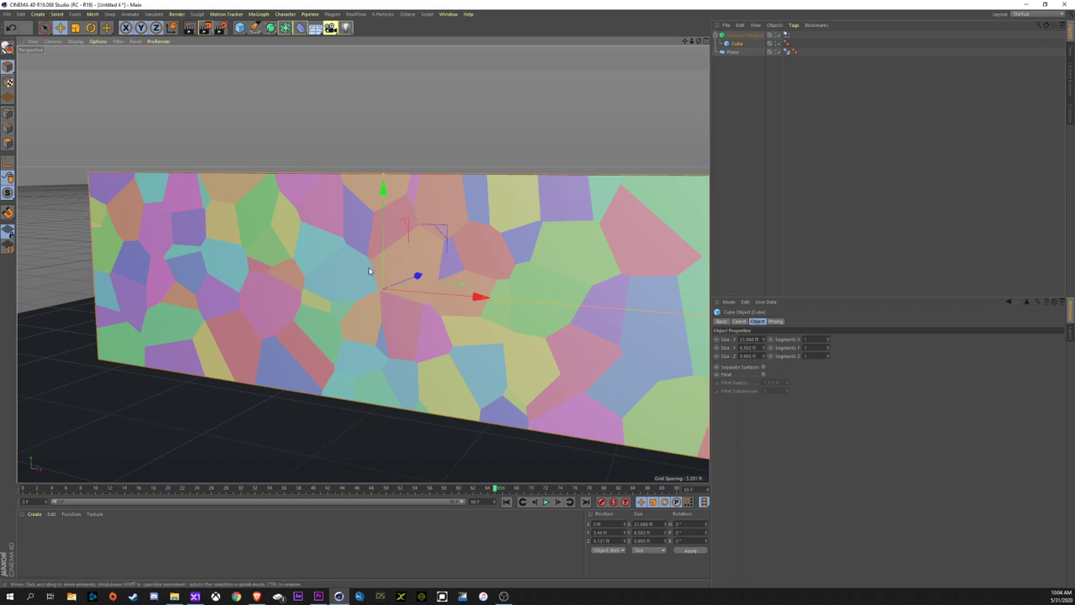
# Add a sphere primitive beside the fractured wall
pyautogui.click(240, 28)
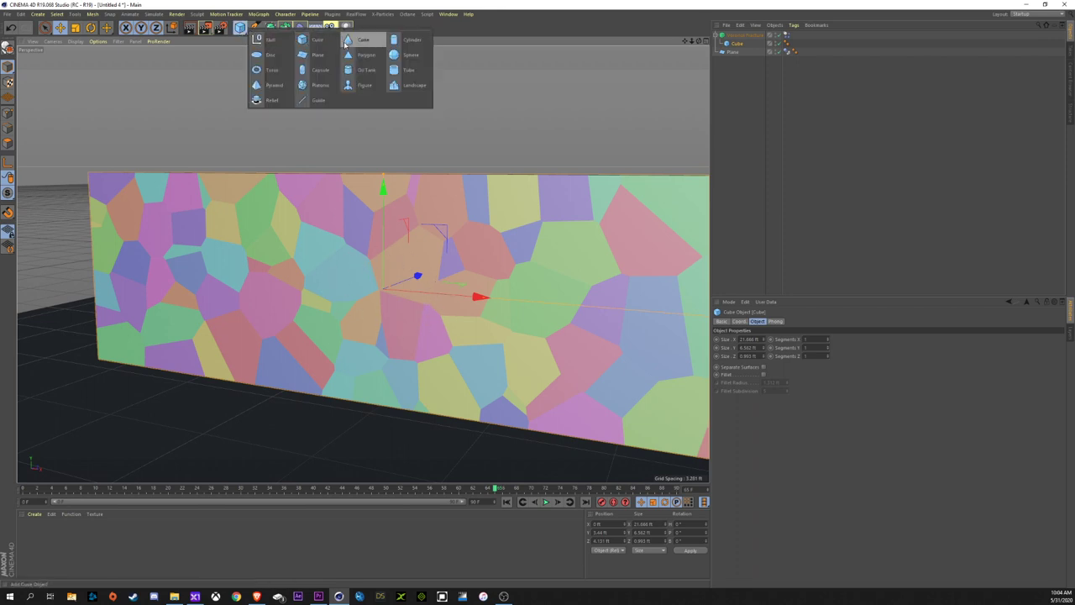
pyautogui.click(403, 55)
pyautogui.scroll(-6, 367, 437)
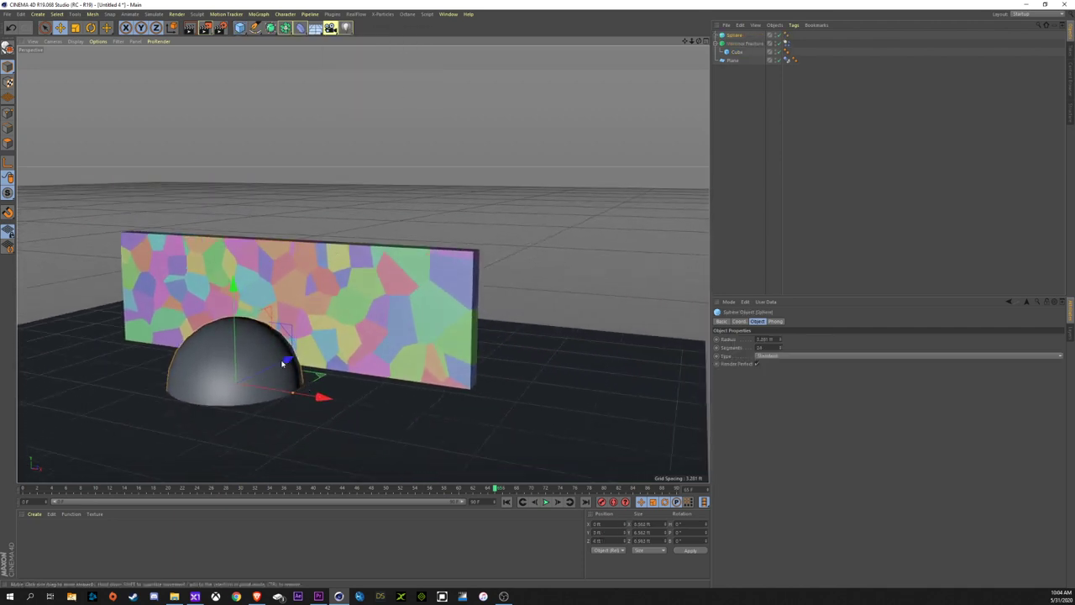
pyautogui.keyDown('alt'); pyautogui.moveTo(283, 363); pyautogui.dragTo(353, 369); pyautogui.keyUp('alt')
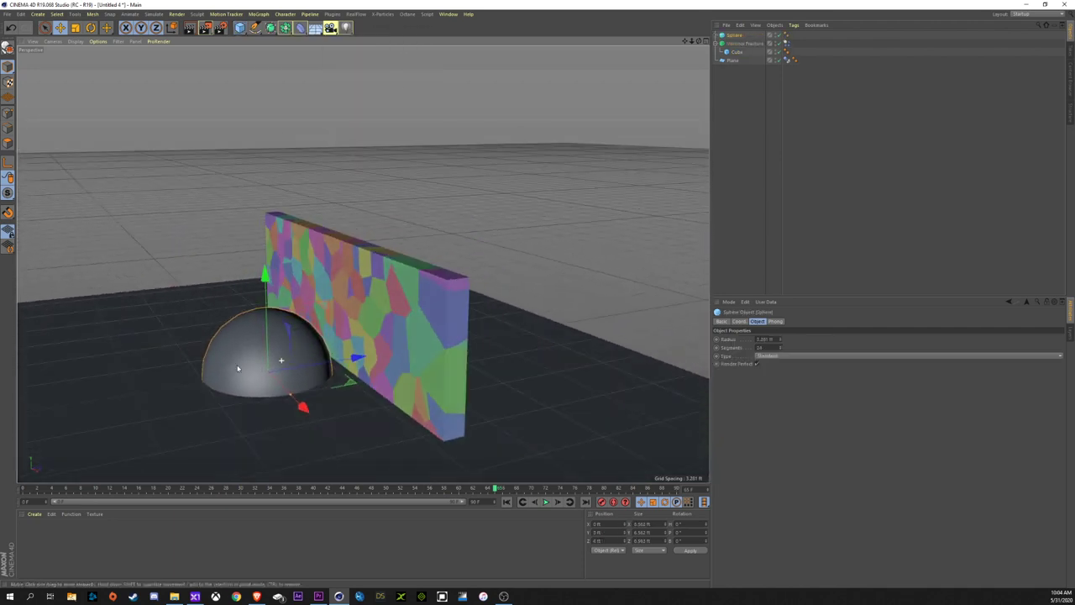
# Move the wall cube along Z toward the sphere and set its Z position to 0 ft
pyautogui.click(738, 53)
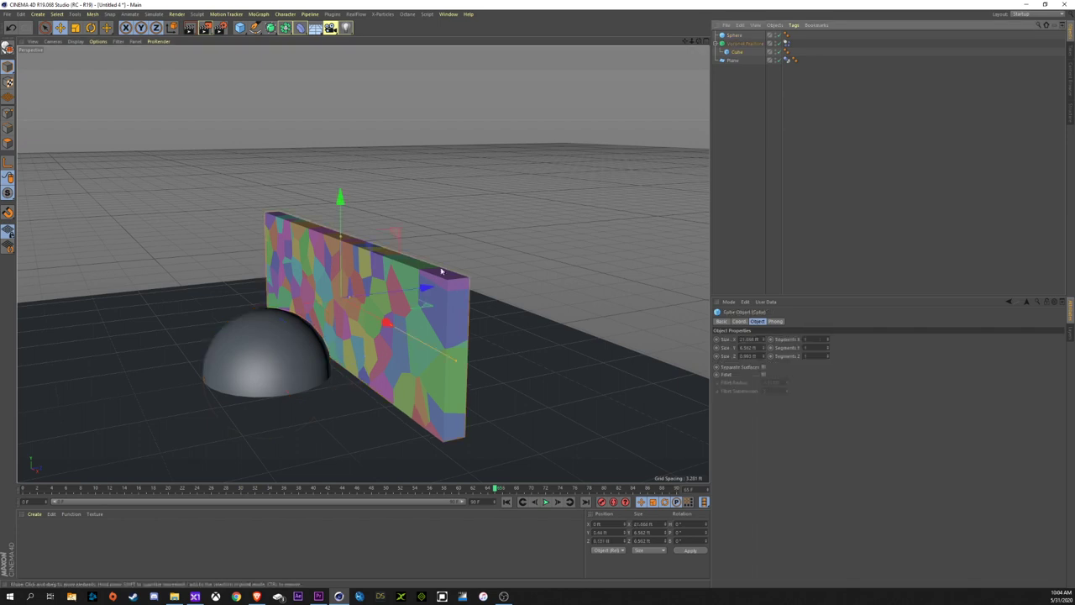
pyautogui.moveTo(429, 283); pyautogui.dragTo(336, 299)
pyautogui.click(737, 322)
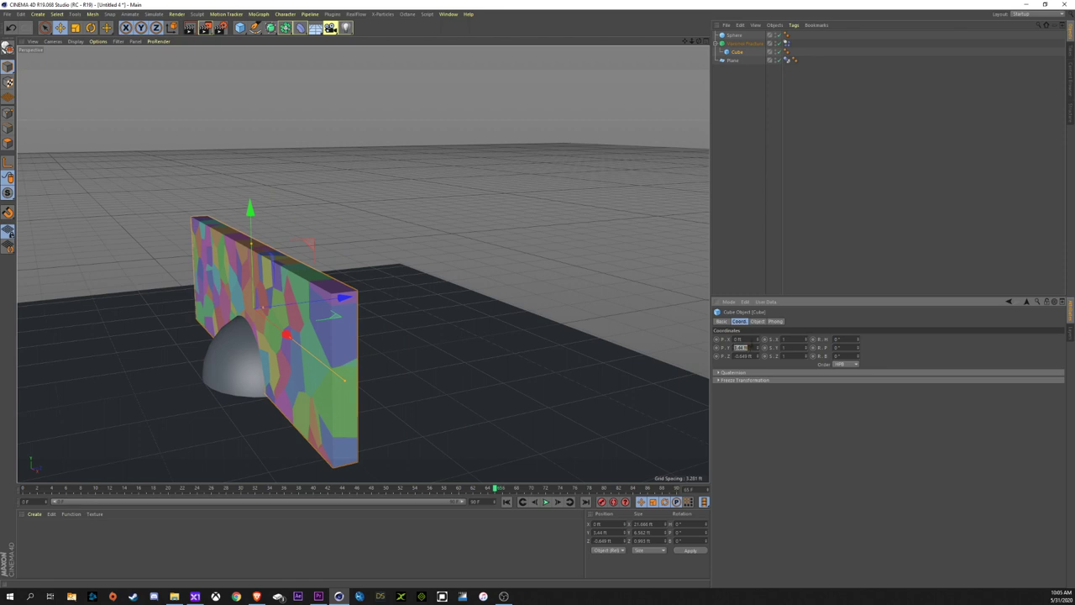
pyautogui.press('Return')
pyautogui.hotkey('ctrl', 'z')
pyautogui.doubleClick(749, 356)
pyautogui.write('0')
pyautogui.press('Return')
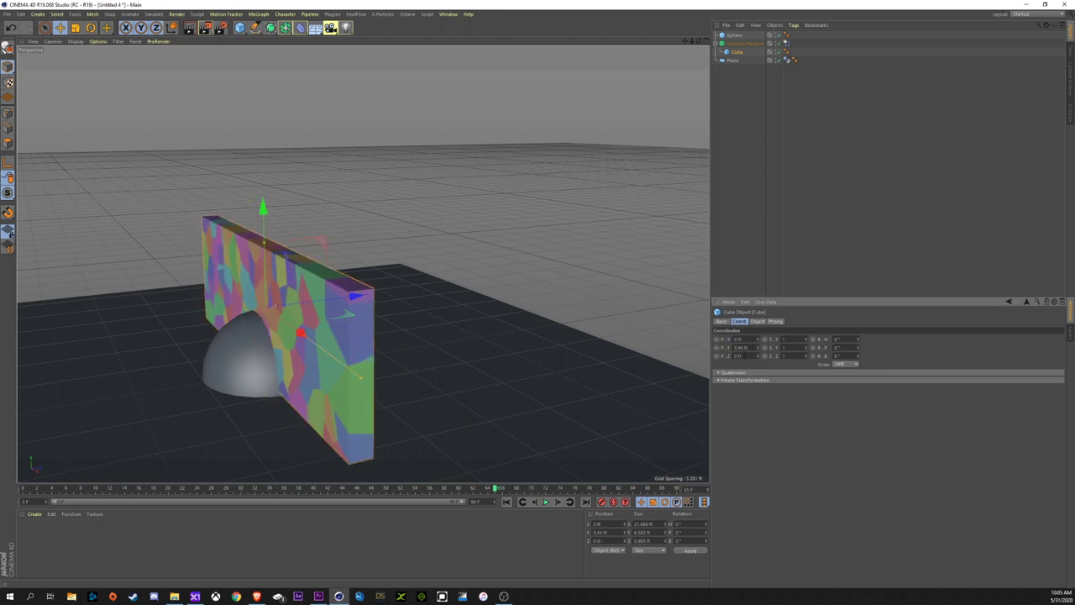
# Make the sphere smaller and raise it along Y to about 3.2 ft, near the wall's mid-height
pyautogui.keyDown('alt'); pyautogui.moveTo(262, 354); pyautogui.dragTo(345, 338); pyautogui.keyUp('alt')
pyautogui.click(239, 385)
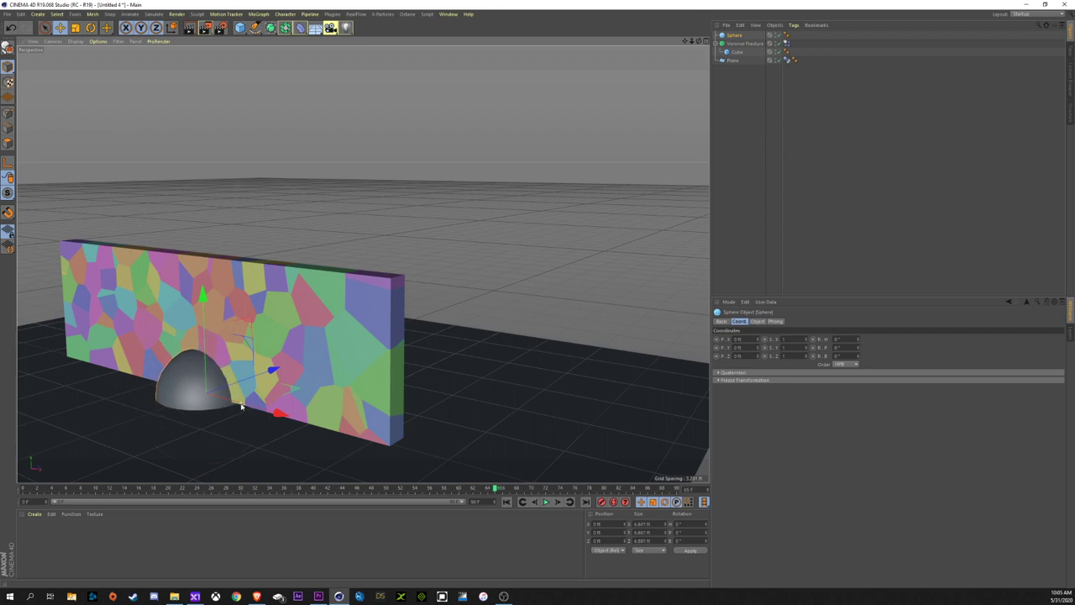
pyautogui.moveTo(207, 357); pyautogui.dragTo(218, 288)
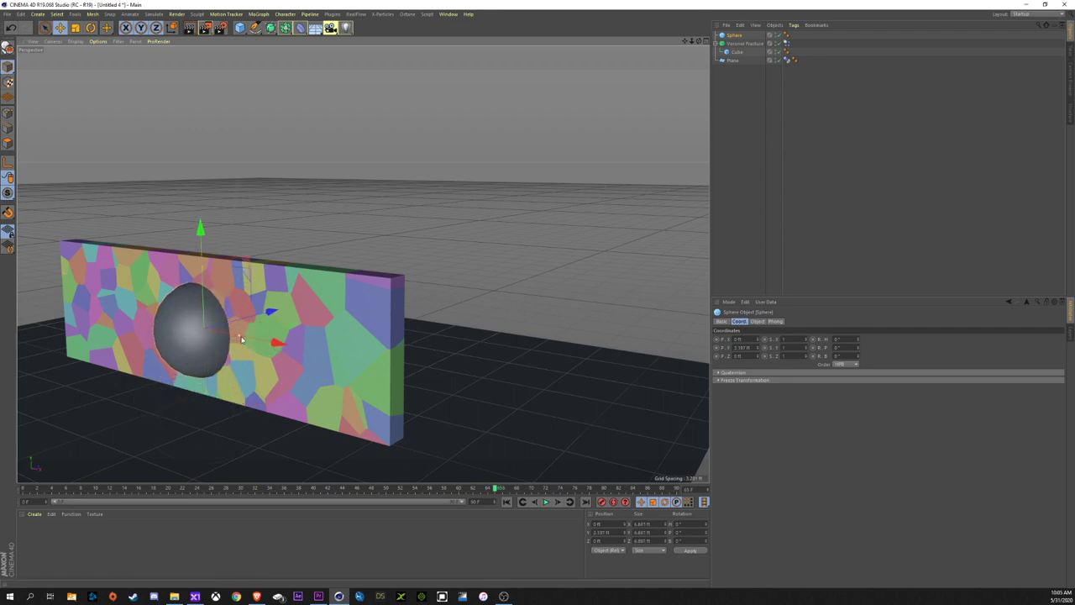
# Fine-tune the sphere's placement on the wall by raising it slightly along Y to about 3.3 ft
pyautogui.moveTo(238, 337); pyautogui.dragTo(246, 339)
pyautogui.moveTo(206, 302); pyautogui.dragTo(206, 298)
pyautogui.moveTo(246, 335); pyautogui.dragTo(239, 331)
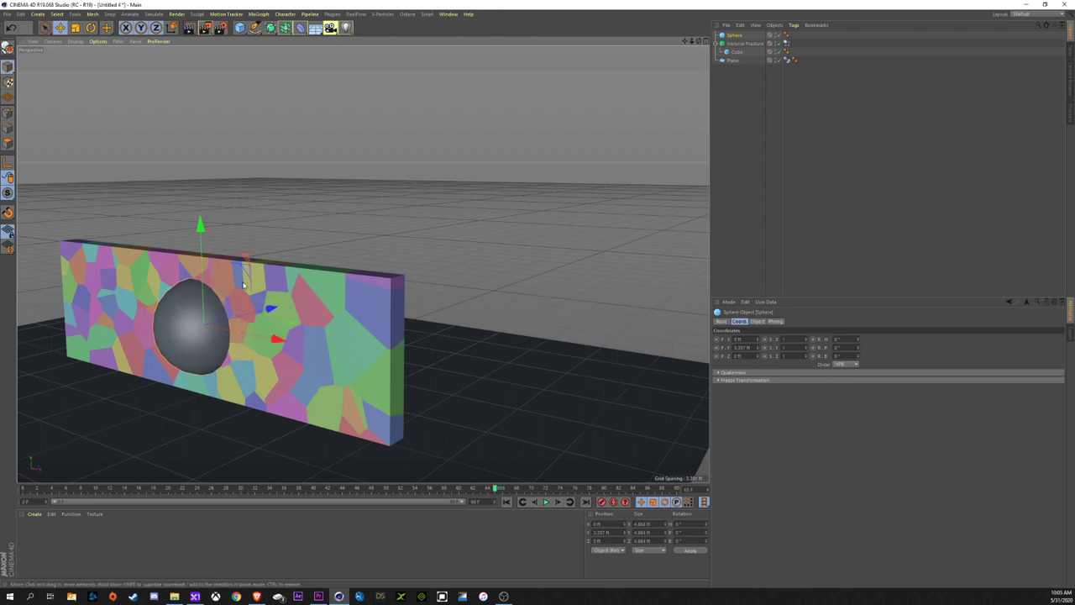
# Add the sphere as an additional fracture source of the Voronoi Fracture
pyautogui.click(741, 44)
pyautogui.click(832, 322)
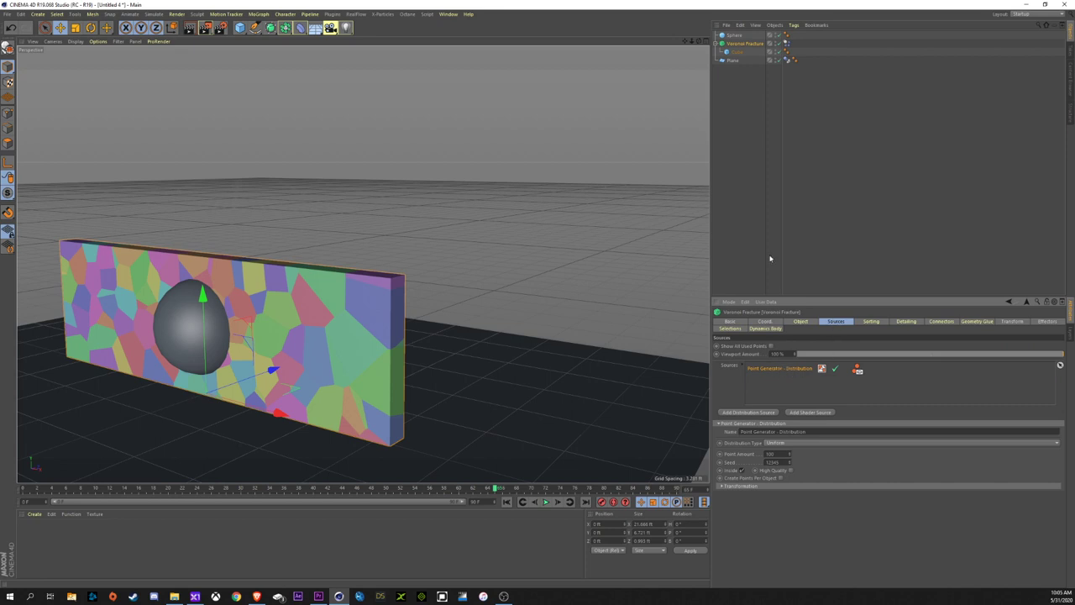
pyautogui.moveTo(734, 34); pyautogui.dragTo(772, 380)
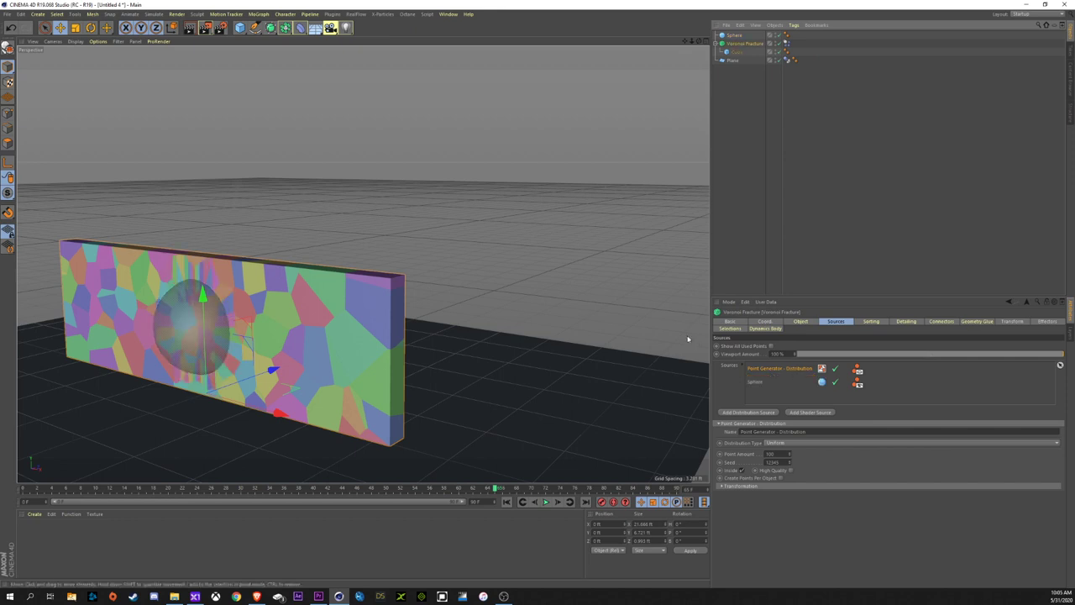
# Set the sphere source's creation method to Volume and its point amount to 1000
pyautogui.click(754, 382)
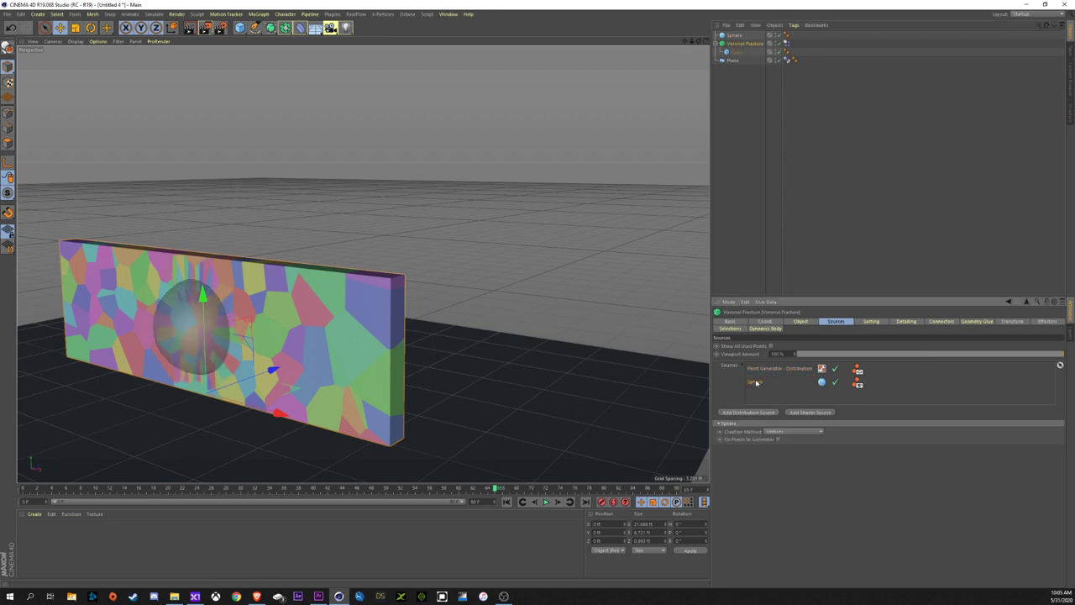
pyautogui.click(790, 432)
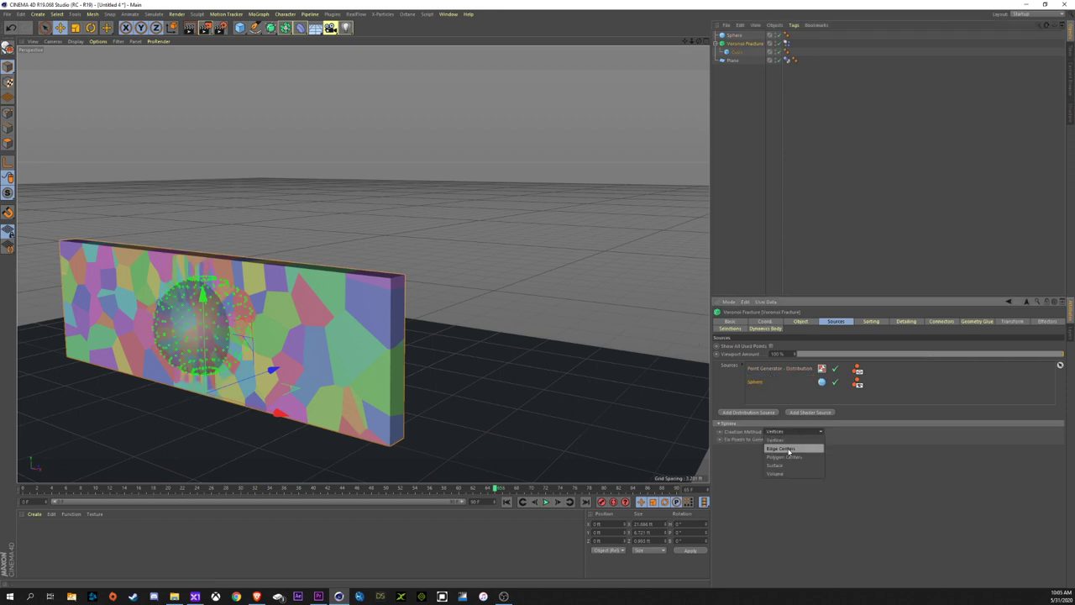
pyautogui.click(780, 473)
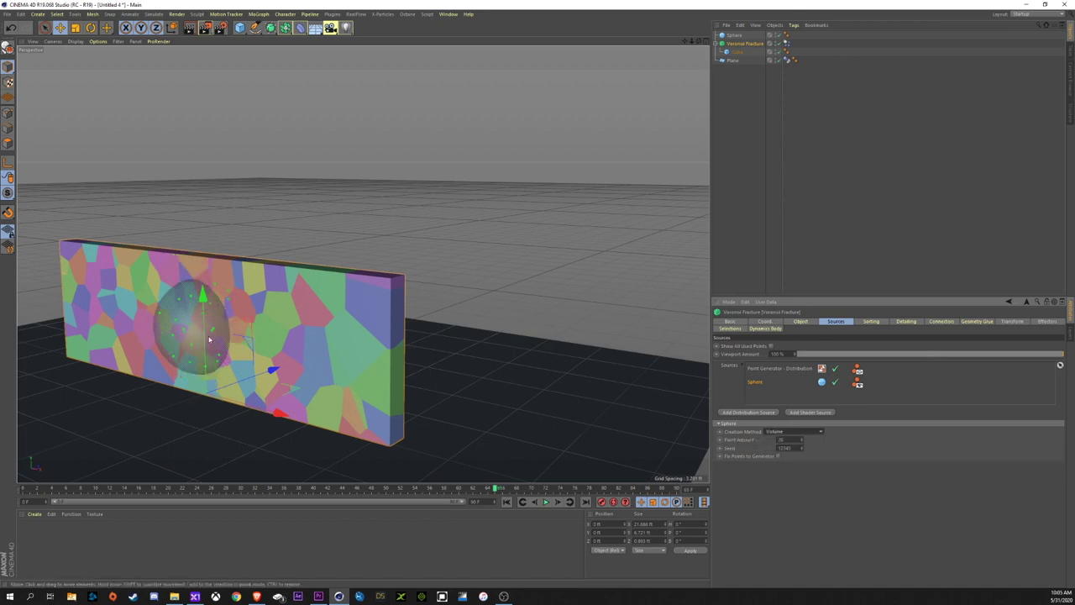
pyautogui.keyDown('alt'); pyautogui.moveTo(204, 289); pyautogui.dragTo(231, 337); pyautogui.keyUp('alt')
pyautogui.scroll(5, 231, 337)
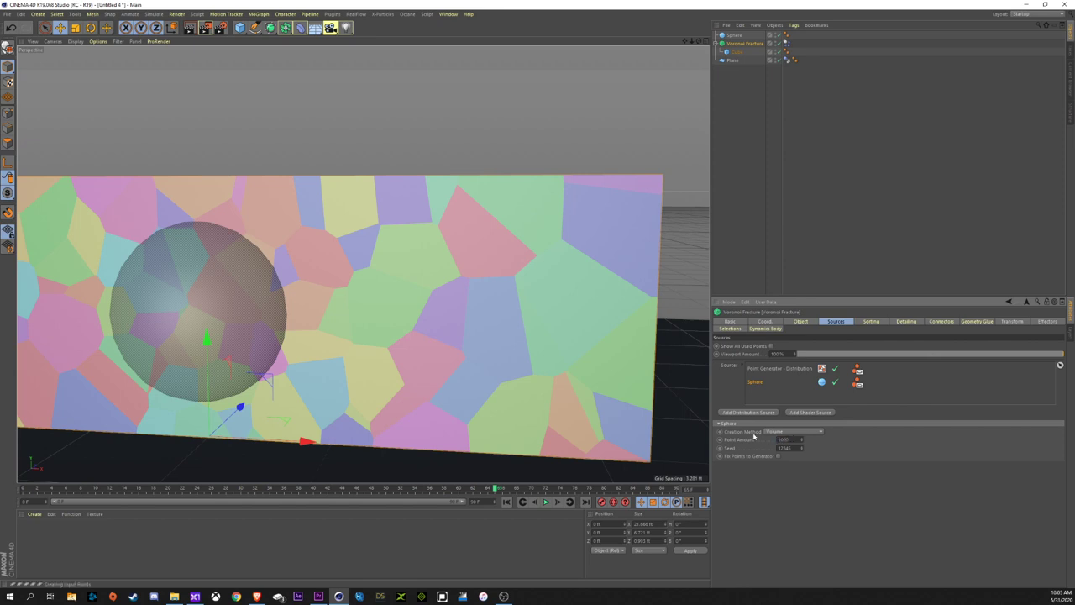
pyautogui.press('Return')
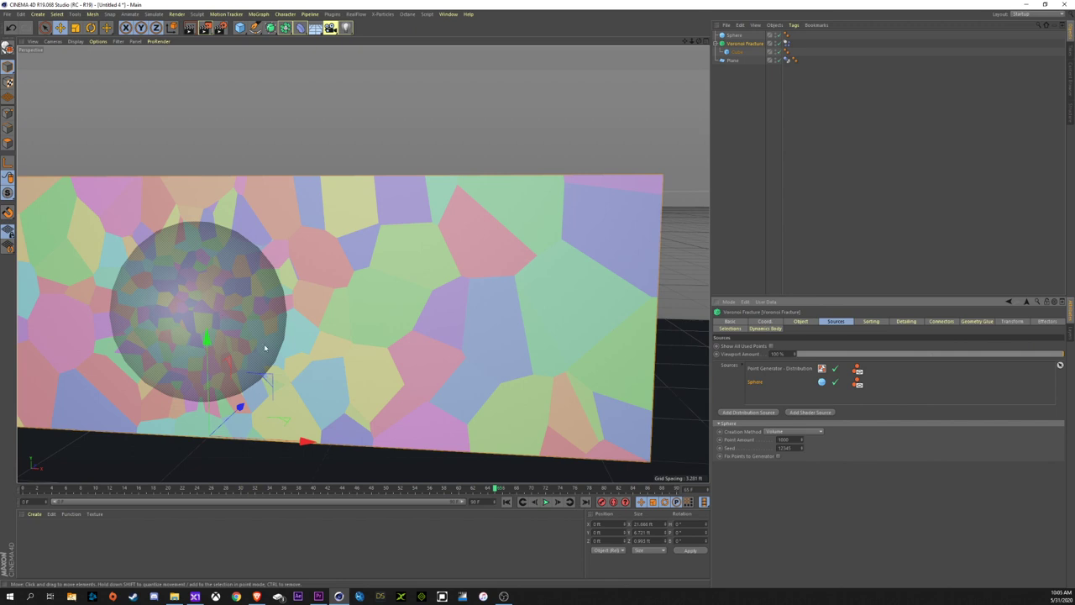
# Return to the first frame, then place the source sphere below the Plane in the object hierarchy and disable it
pyautogui.click(506, 501)
pyautogui.keyDown('alt'); pyautogui.moveTo(337, 359); pyautogui.dragTo(384, 336); pyautogui.keyUp('alt')
pyautogui.moveTo(735, 35); pyautogui.dragTo(737, 82)
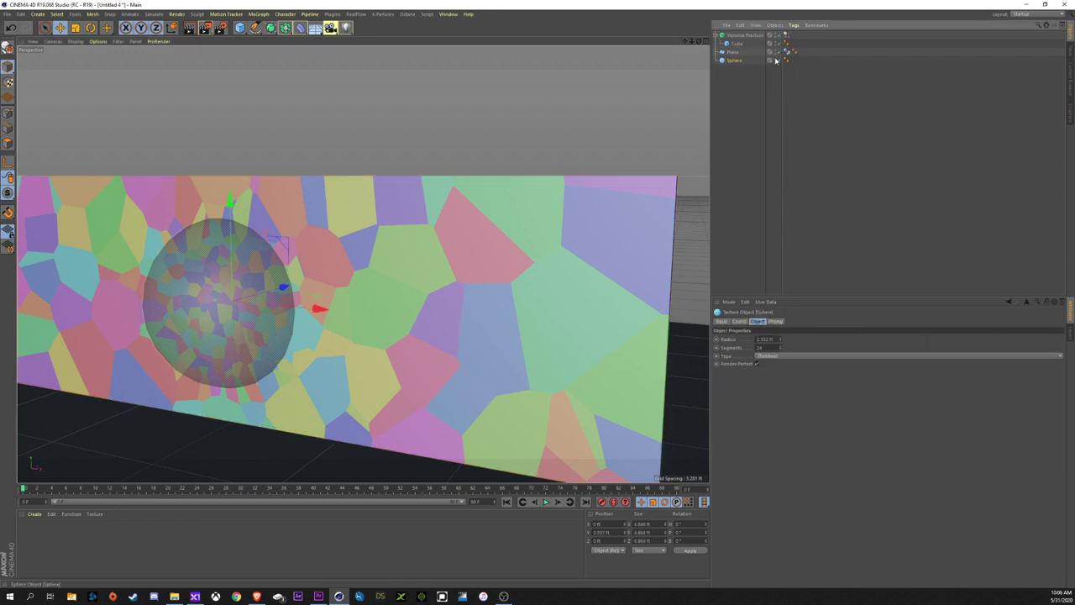
pyautogui.click(776, 61)
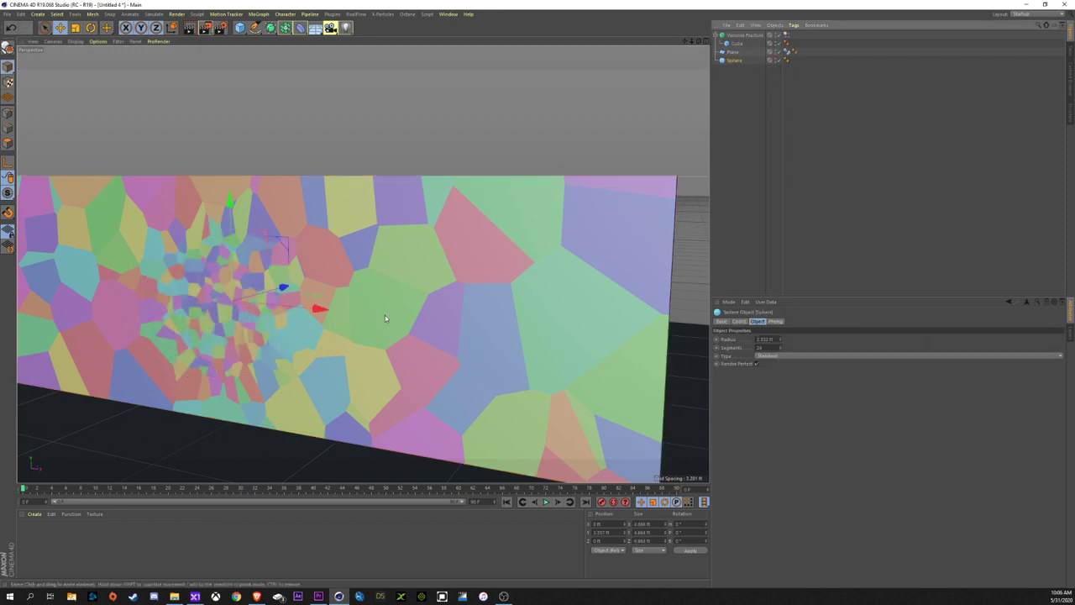
# Add a second sphere primitive and rename it Wrecking
pyautogui.scroll(-8, 297, 326)
pyautogui.moveTo(297, 326)
pyautogui.keyDown('alt'); pyautogui.mouseDown()
pyautogui.moveTo(304, 308)
pyautogui.moveTo(254, 317)
pyautogui.moveTo(307, 317)
pyautogui.mouseUp(); pyautogui.keyUp('alt')
pyautogui.scroll(-3, 308, 317)
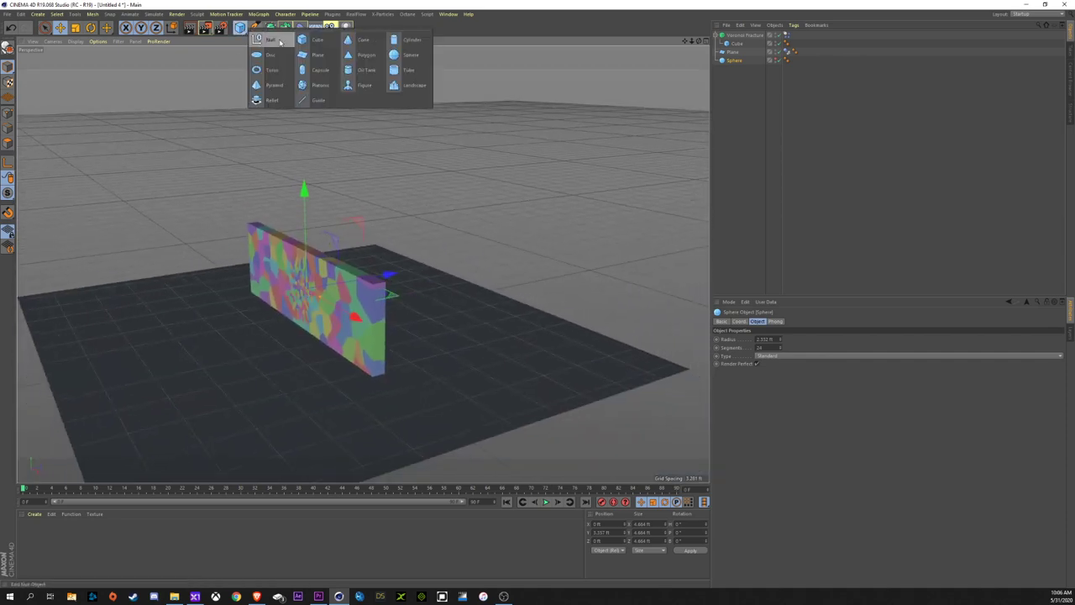
pyautogui.click(410, 54)
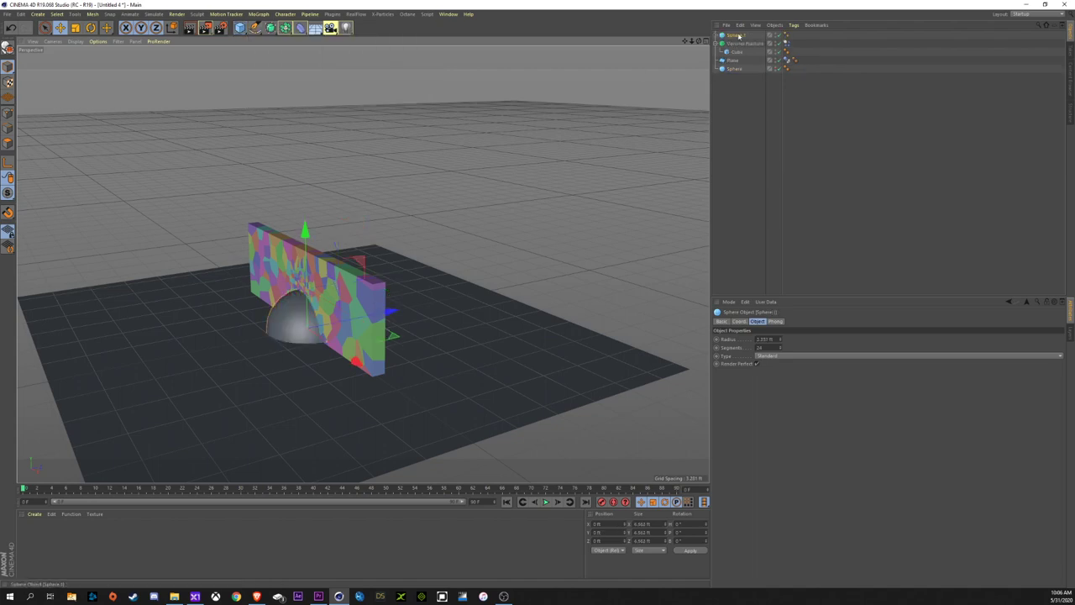
pyautogui.doubleClick(738, 36)
pyautogui.write('Wrecking')
pyautogui.press('Return')
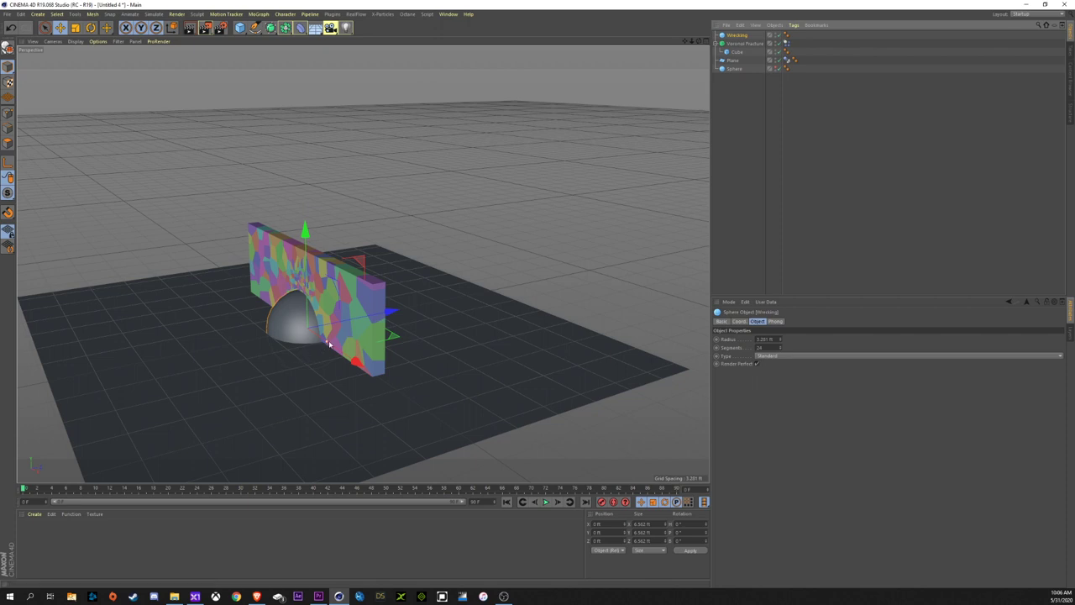
# Shrink the Wrecking sphere to a radius of about 1.3 ft and place it in front of the wall's densely fractured area
pyautogui.moveTo(327, 340); pyautogui.dragTo(355, 283)
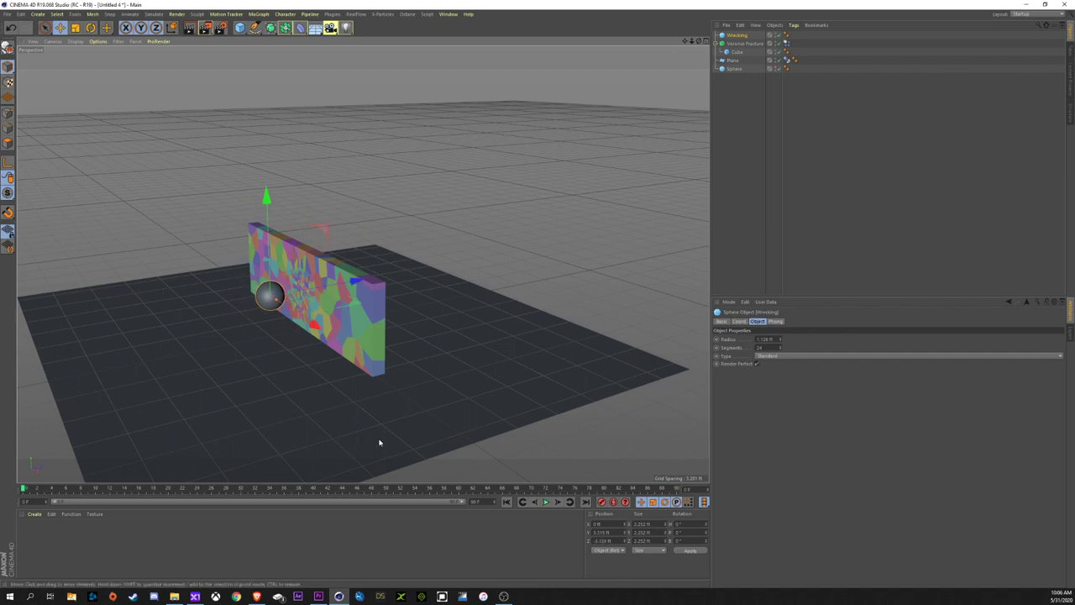
pyautogui.press('t')
pyautogui.moveTo(296, 299); pyautogui.dragTo(279, 308)
pyautogui.scroll(8, 278, 309)
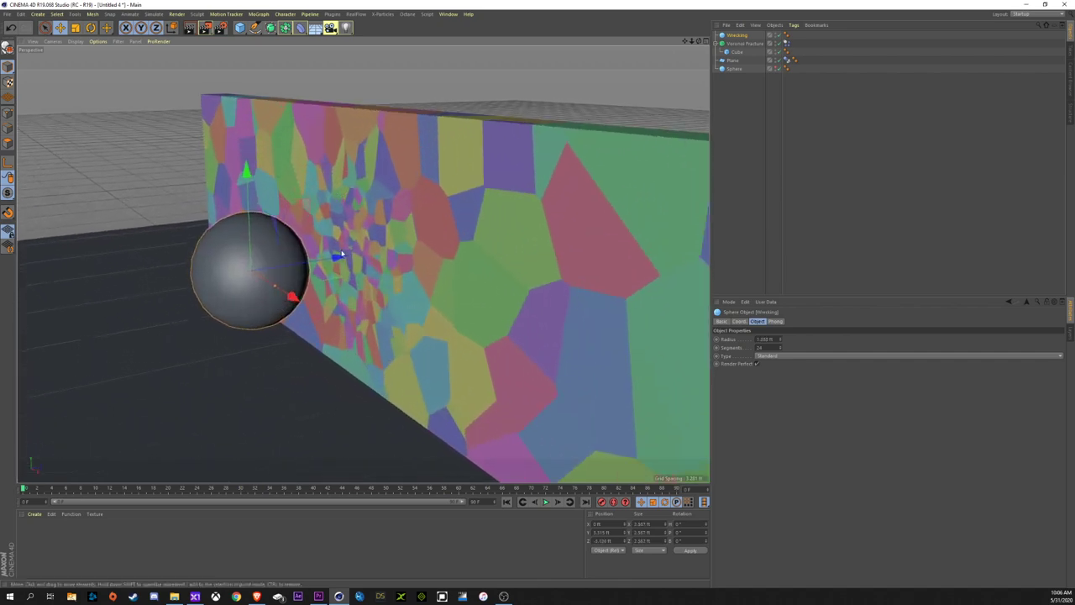
pyautogui.keyDown('alt'); pyautogui.moveTo(341, 250); pyautogui.dragTo(317, 263); pyautogui.keyUp('alt')
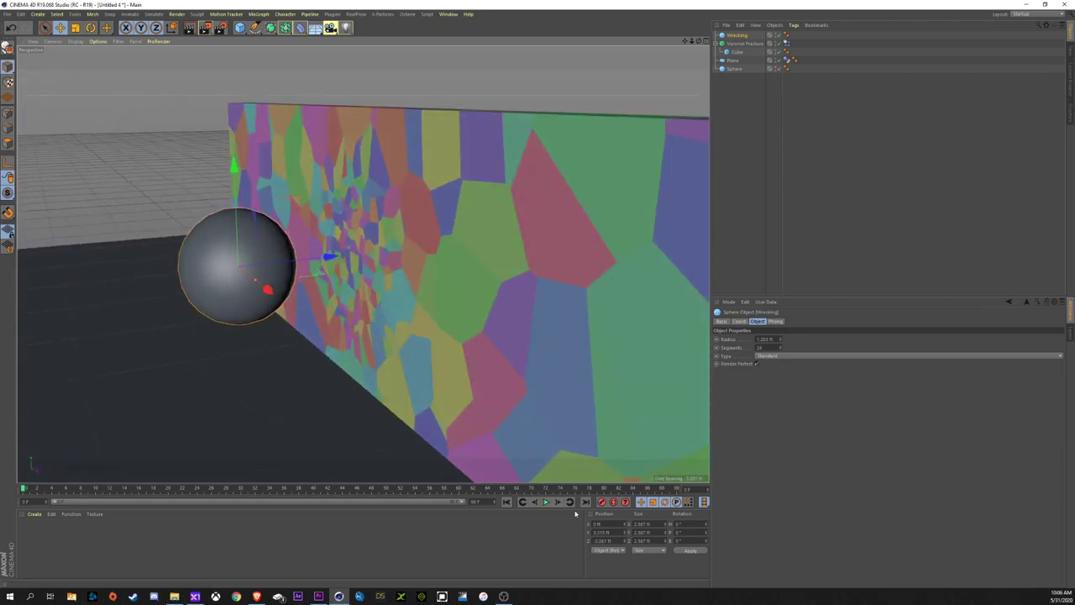
# Animate the Wrecking sphere along Z through the wall with keyframes at frames 0 and 45, then rewind
pyautogui.click(601, 503)
pyautogui.moveTo(292, 490); pyautogui.dragTo(353, 493)
pyautogui.moveTo(312, 265); pyautogui.dragTo(547, 265)
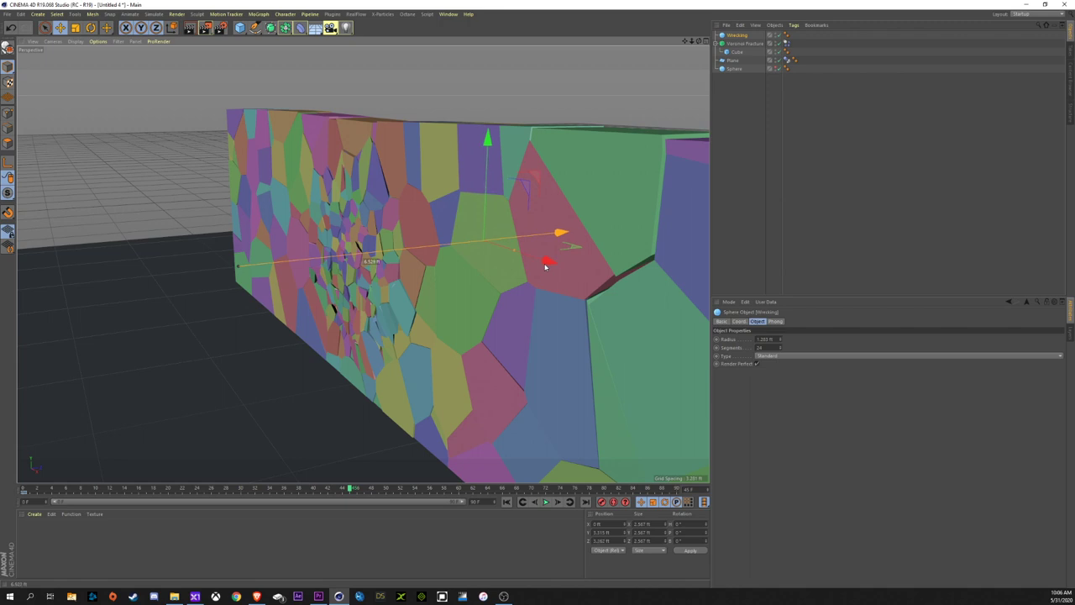
pyautogui.click(601, 502)
pyautogui.click(506, 502)
pyautogui.keyDown('alt'); pyautogui.moveTo(413, 294); pyautogui.dragTo(421, 375, button='right'); pyautogui.keyUp('alt')
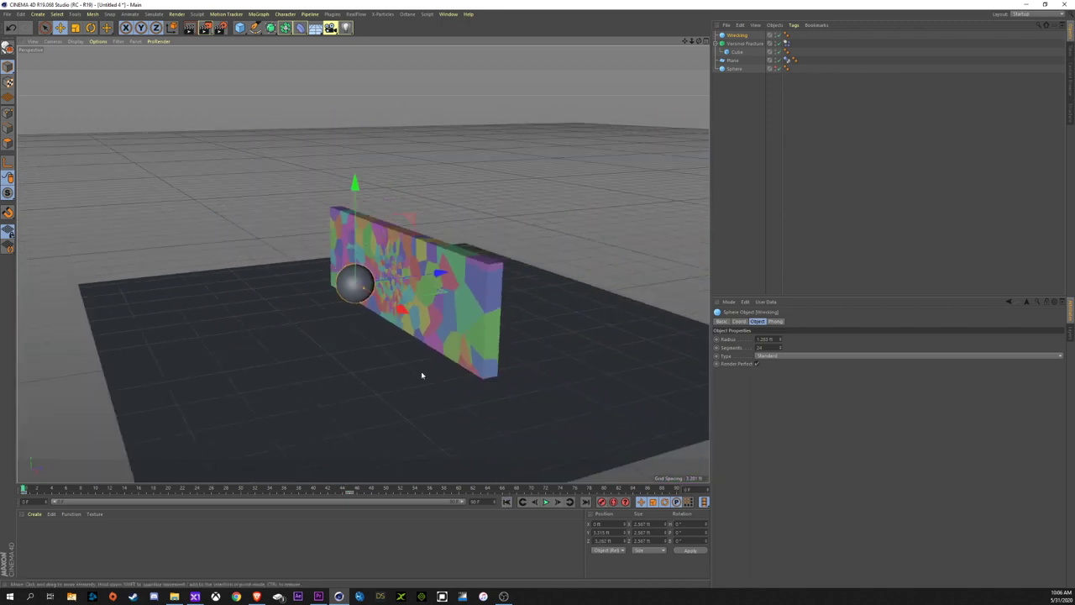
# Disable the Wrecking sphere and play the wall simulation, then return to the first frame
pyautogui.click(777, 36)
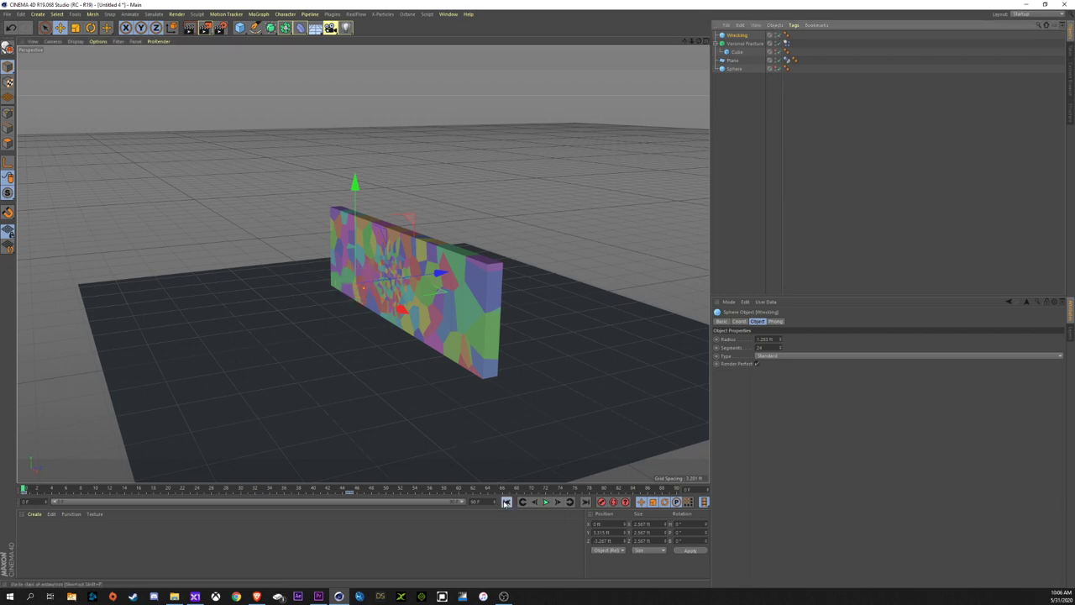
pyautogui.click(545, 502)
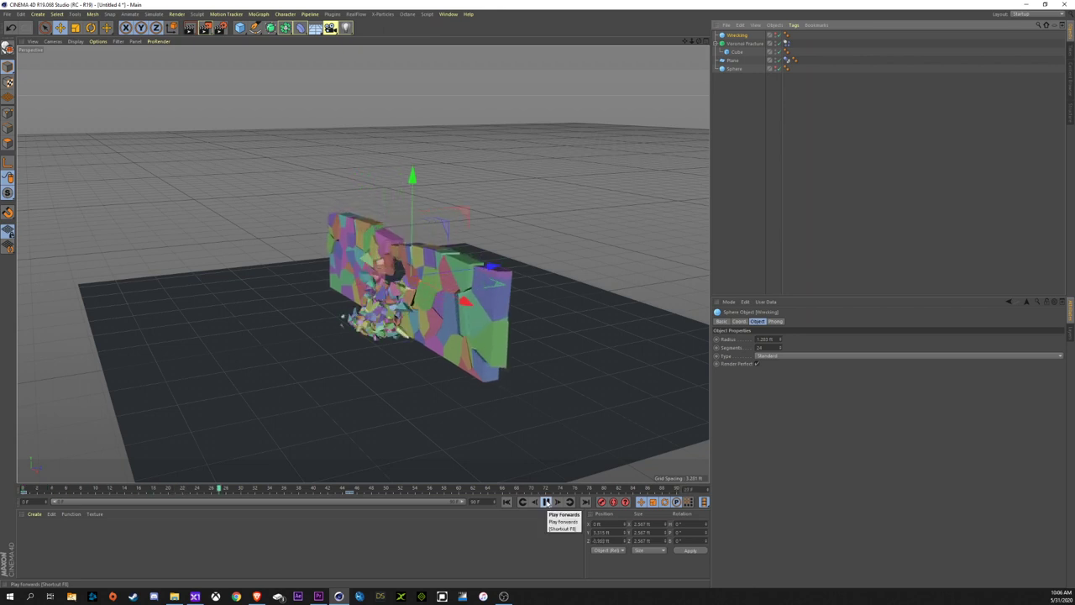
pyautogui.click(546, 502)
pyautogui.click(507, 501)
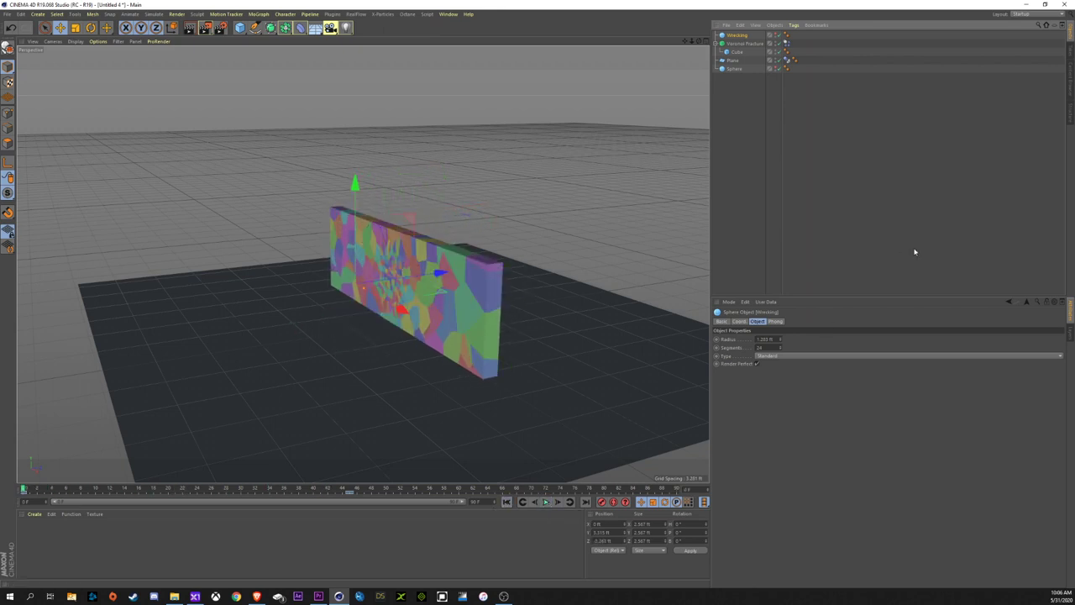
# Set the trigger of the Voronoi Fracture's Dynamics Body tag to On Collision
pyautogui.click(785, 45)
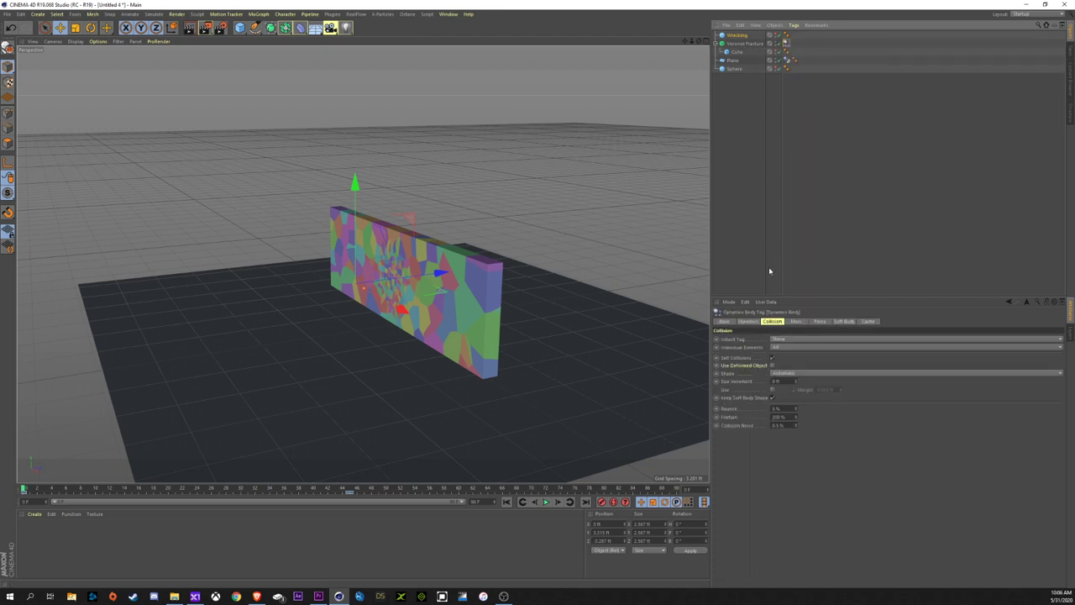
pyautogui.click(747, 322)
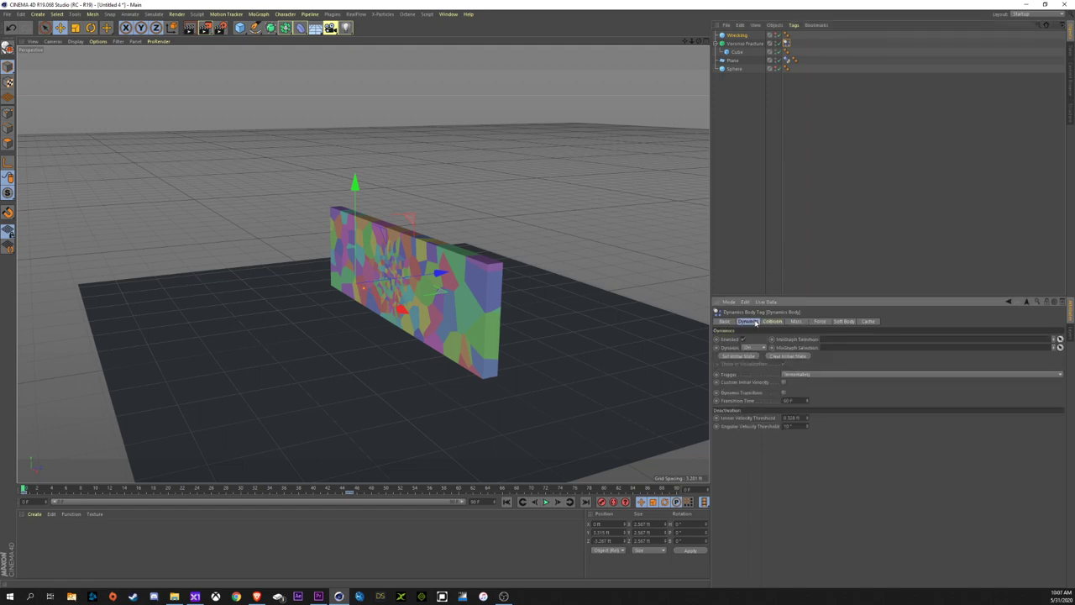
pyautogui.click(822, 375)
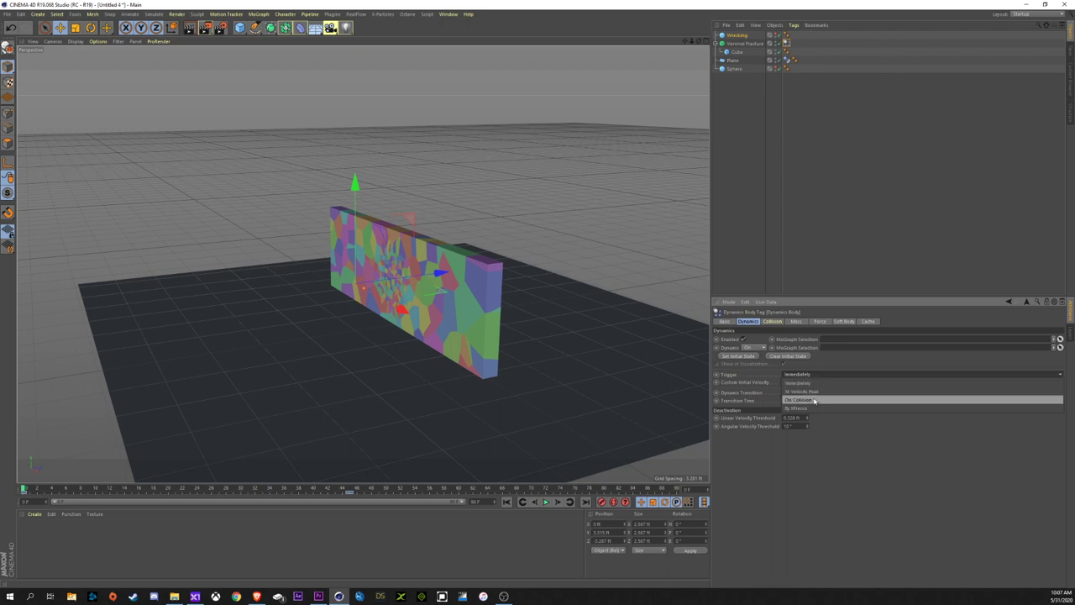
pyautogui.click(813, 401)
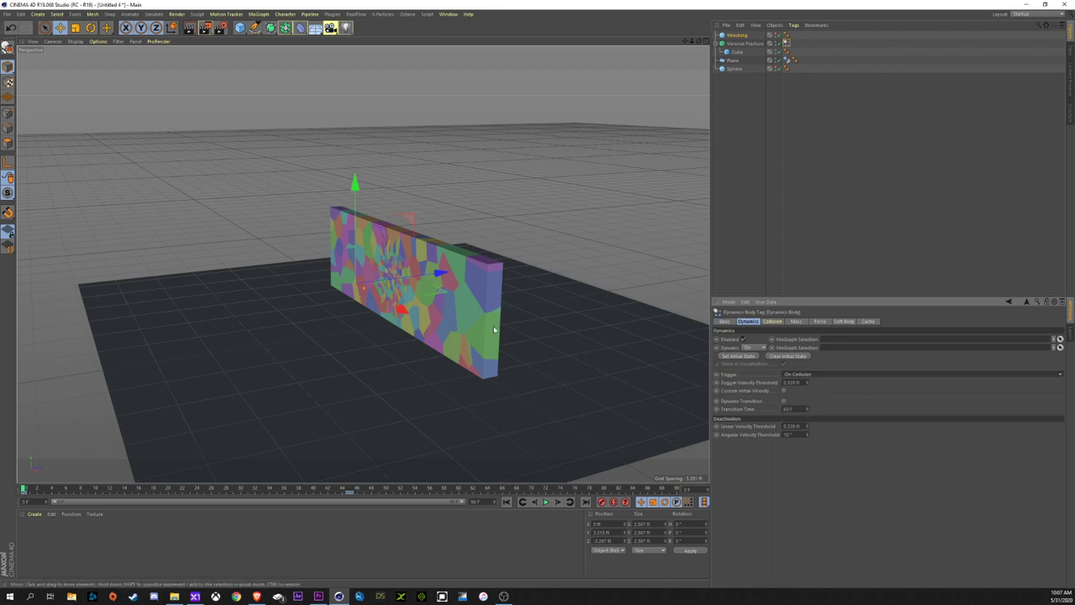
# Give the Wrecking sphere a Collider Body tag and enable the sphere again
pyautogui.rightClick(739, 37)
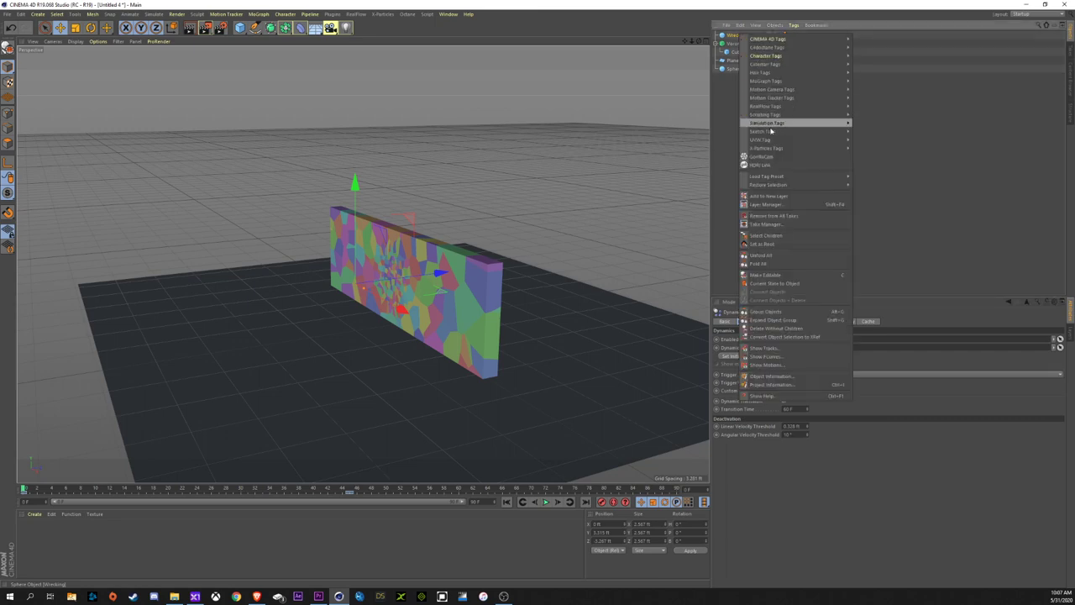
pyautogui.moveTo(780, 124)
pyautogui.click(872, 139)
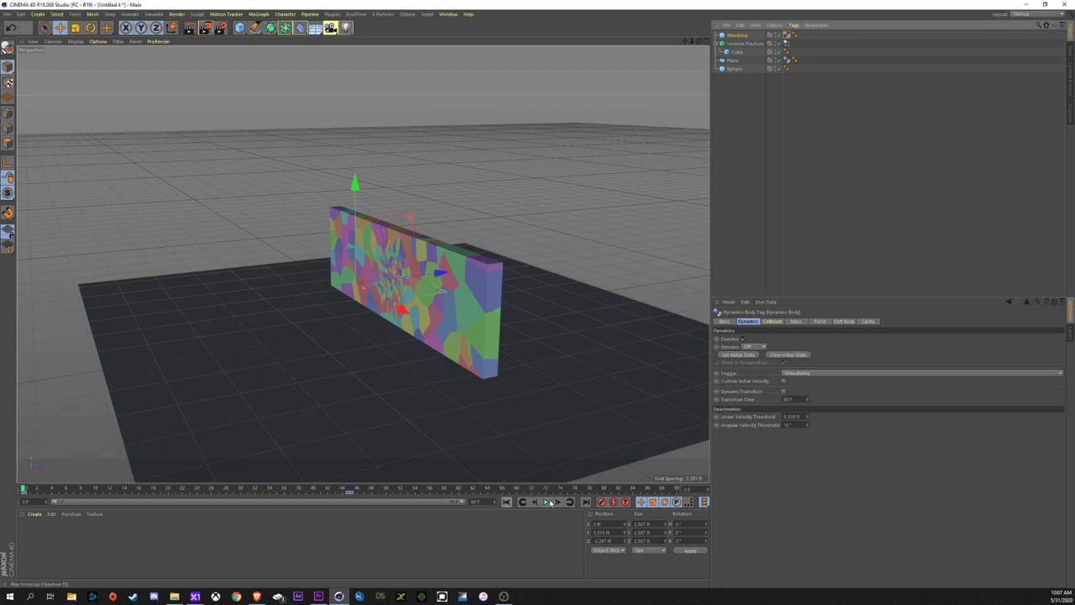
pyautogui.click(775, 34)
# Play the wrecking simulation, inspect the broken wall from several angles, and rewind to the first frame
pyautogui.keyDown('alt'); pyautogui.moveTo(478, 310); pyautogui.dragTo(460, 330); pyautogui.keyUp('alt')
pyautogui.keyDown('alt'); pyautogui.moveTo(460, 331); pyautogui.dragTo(454, 337, button='right'); pyautogui.keyUp('alt')
pyautogui.keyDown('alt'); pyautogui.moveTo(478, 312); pyautogui.dragTo(450, 338, button='middle'); pyautogui.keyUp('alt')
pyautogui.keyDown('alt'); pyautogui.moveTo(451, 337); pyautogui.dragTo(487, 231, button='right'); pyautogui.keyUp('alt')
pyautogui.click(545, 502)
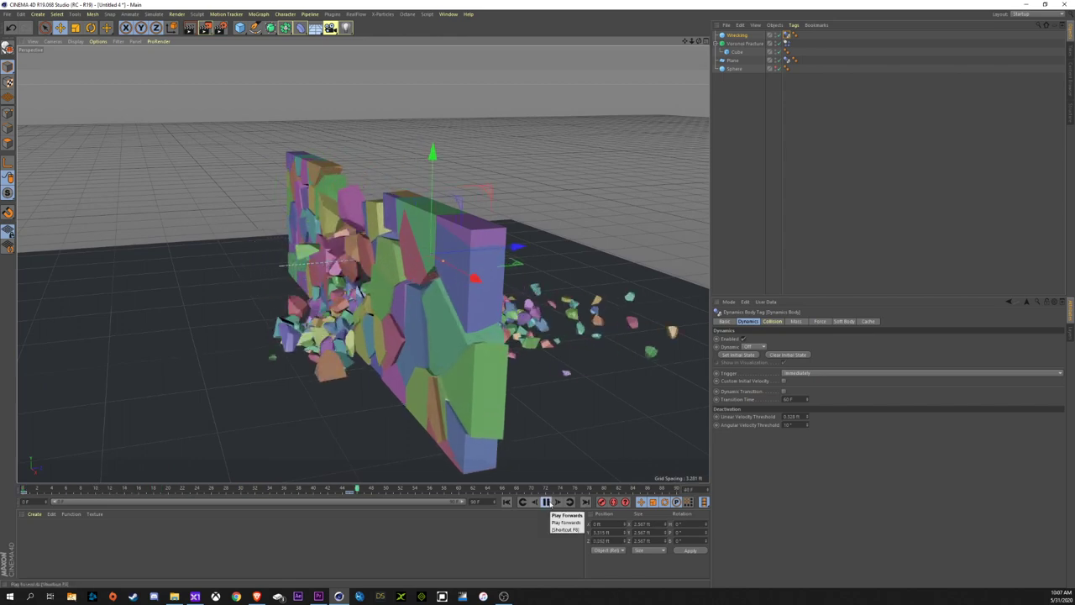
pyautogui.click(549, 502)
pyautogui.keyDown('alt'); pyautogui.moveTo(277, 370); pyautogui.dragTo(345, 335); pyautogui.keyUp('alt')
pyautogui.scroll(-4, 345, 334)
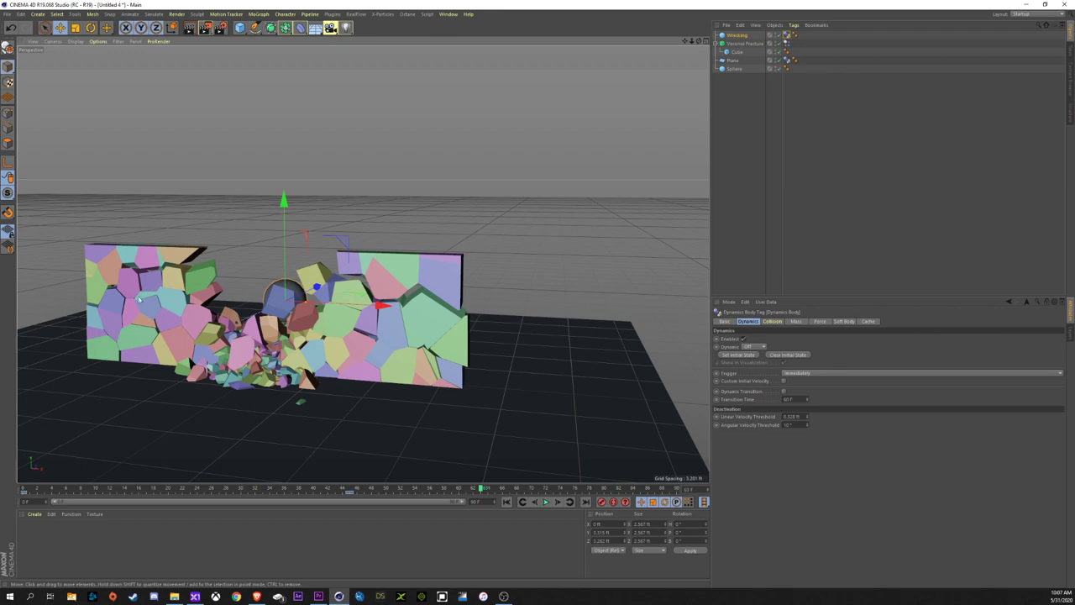
pyautogui.click(506, 501)
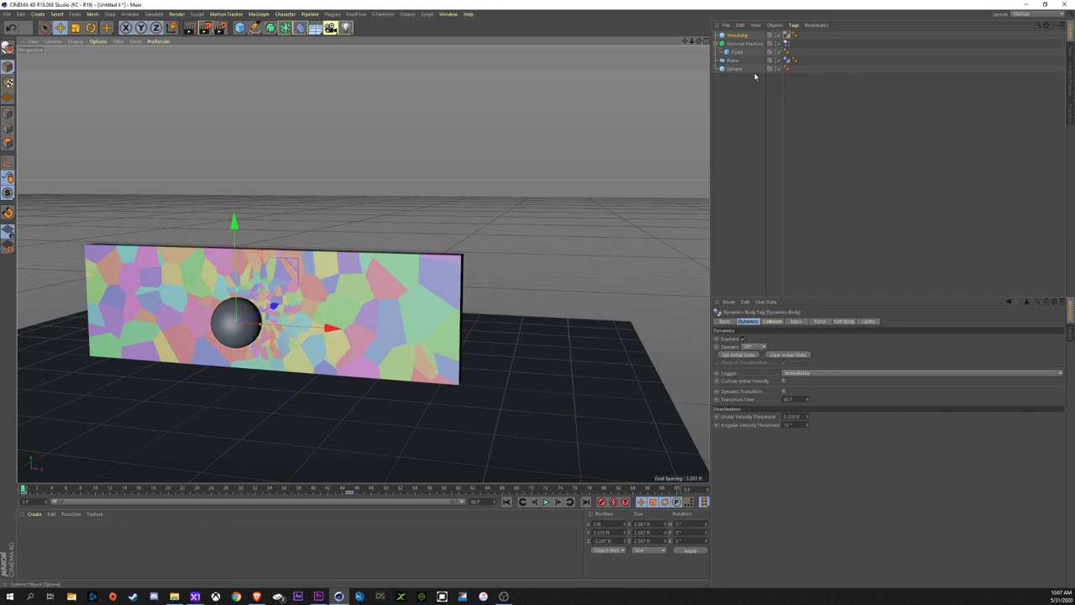
# Set the trigger velocity threshold of the Voronoi Fracture's Dynamics Body tag to 1 ft and replay the simulation
pyautogui.click(786, 46)
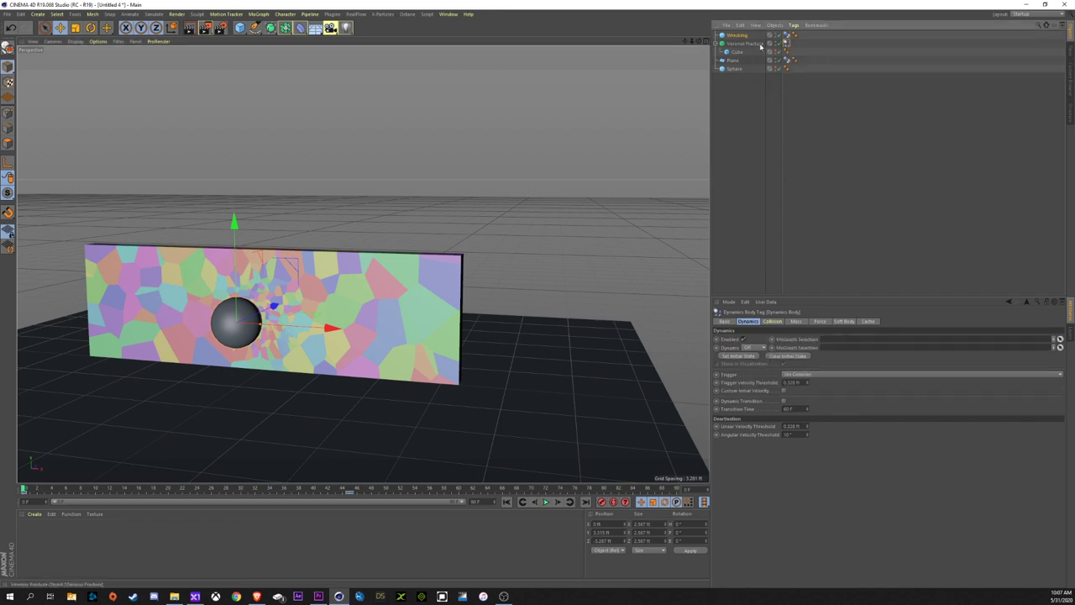
pyautogui.click(786, 44)
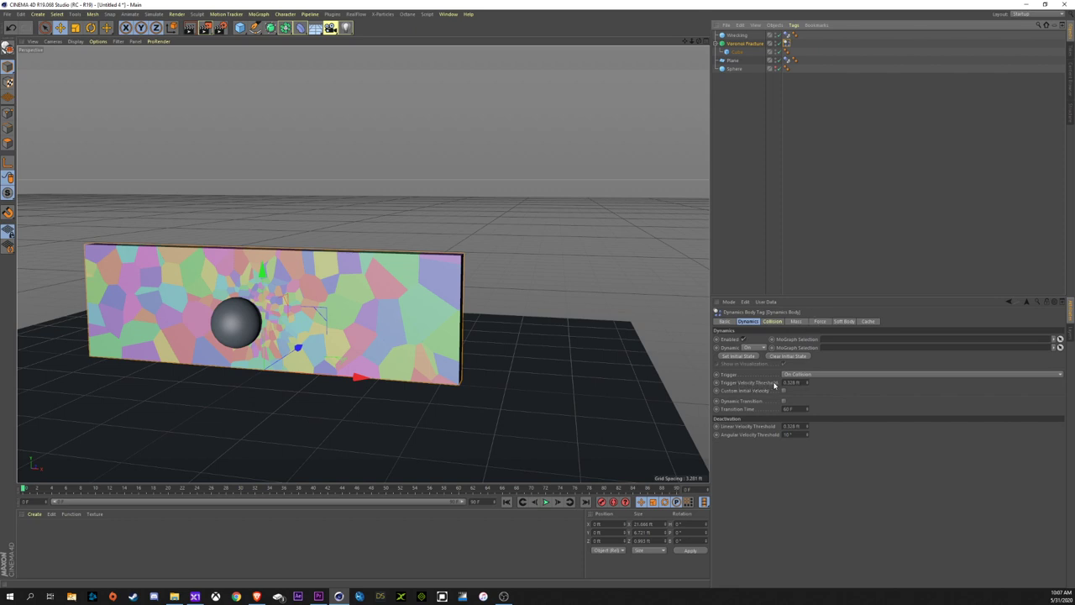
pyautogui.doubleClick(793, 382)
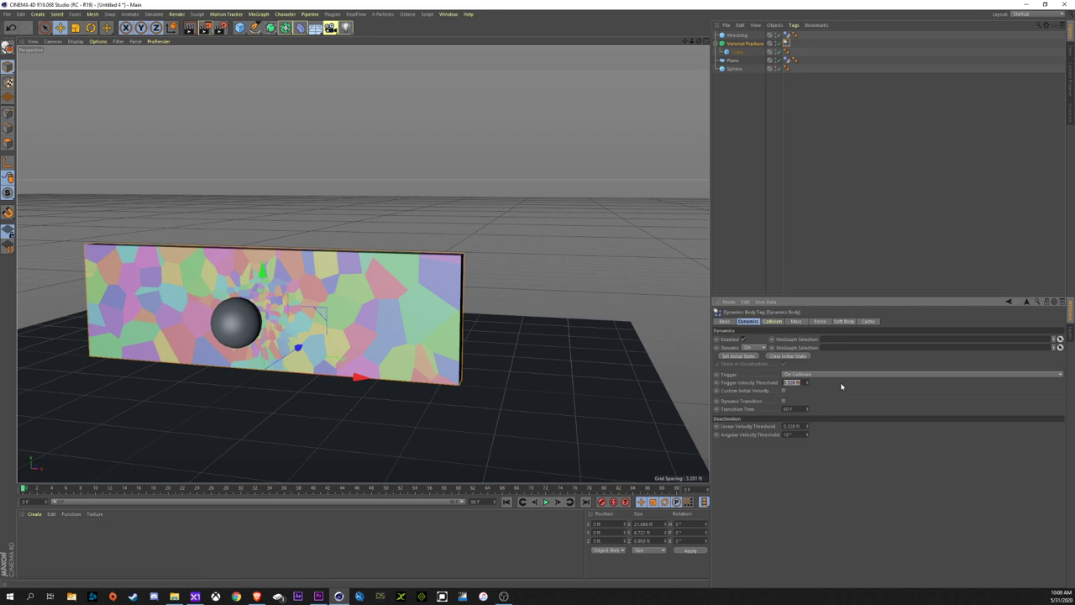
pyautogui.write('1')
pyautogui.press('Return')
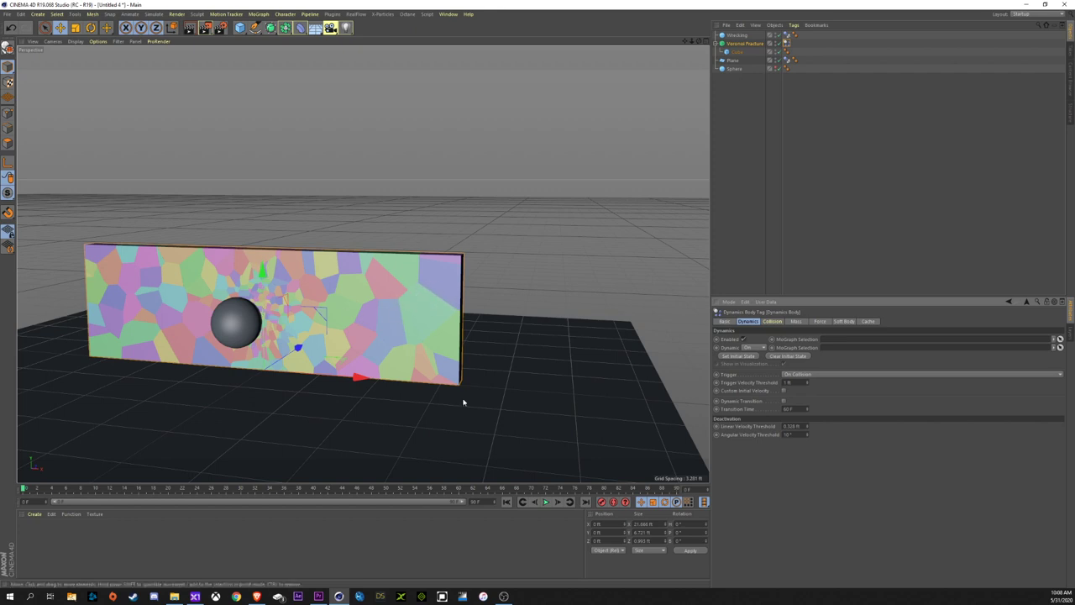
pyautogui.click(546, 501)
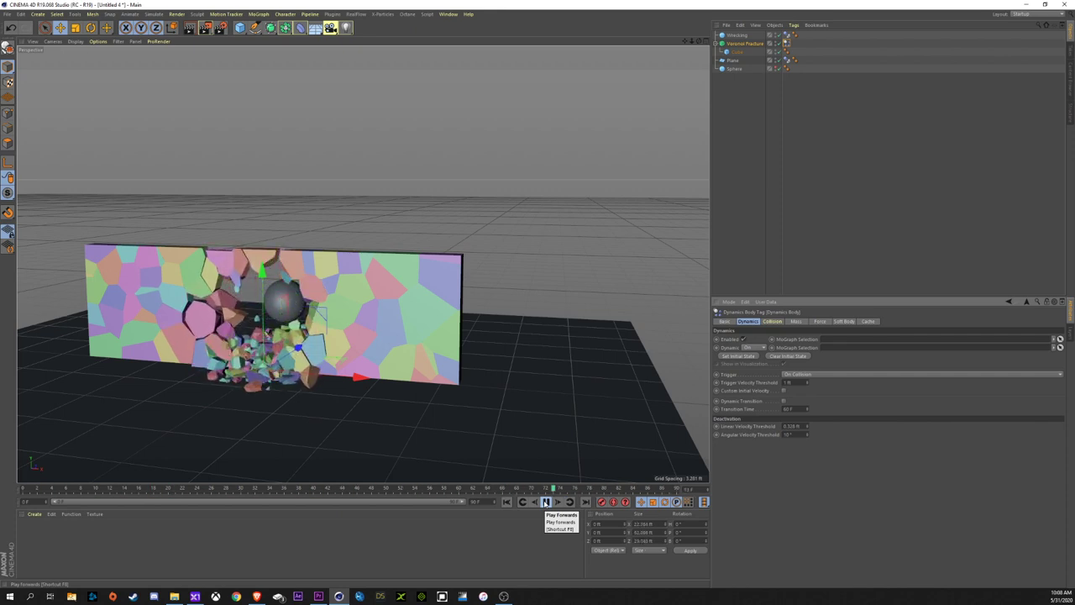
# Stop the playback and rewind the simulation to the first frame
pyautogui.click(546, 501)
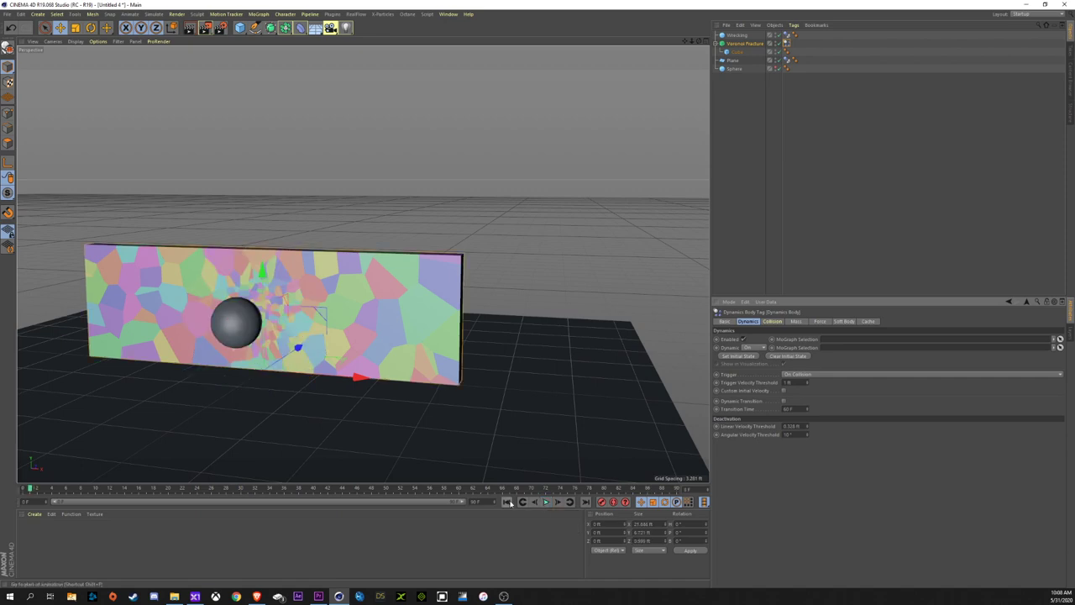
pyautogui.click(507, 501)
# Duplicate the wall cube outside the Voronoi Fracture and move the copy along Z, just behind the fractured wall
pyautogui.keyDown('alt'); pyautogui.moveTo(390, 361); pyautogui.dragTo(378, 309); pyautogui.keyUp('alt')
pyautogui.keyDown('alt'); pyautogui.moveTo(362, 316); pyautogui.dragTo(347, 415, button='right'); pyautogui.keyUp('alt')
pyautogui.keyDown('alt'); pyautogui.moveTo(364, 341); pyautogui.dragTo(304, 343, button='middle'); pyautogui.keyUp('alt')
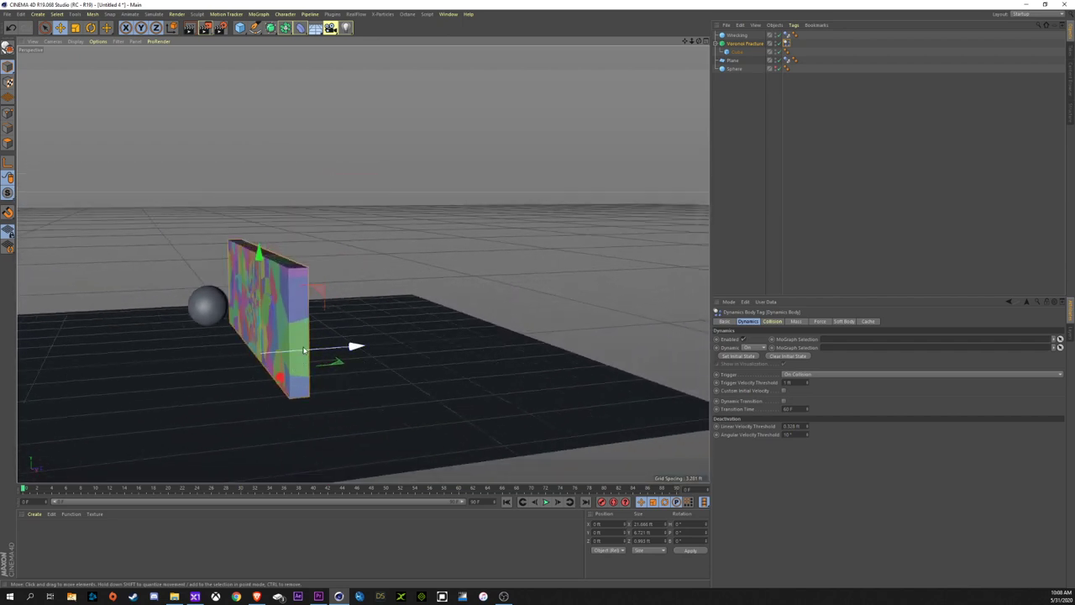
pyautogui.keyDown('alt'); pyautogui.moveTo(304, 339); pyautogui.dragTo(277, 331); pyautogui.keyUp('alt')
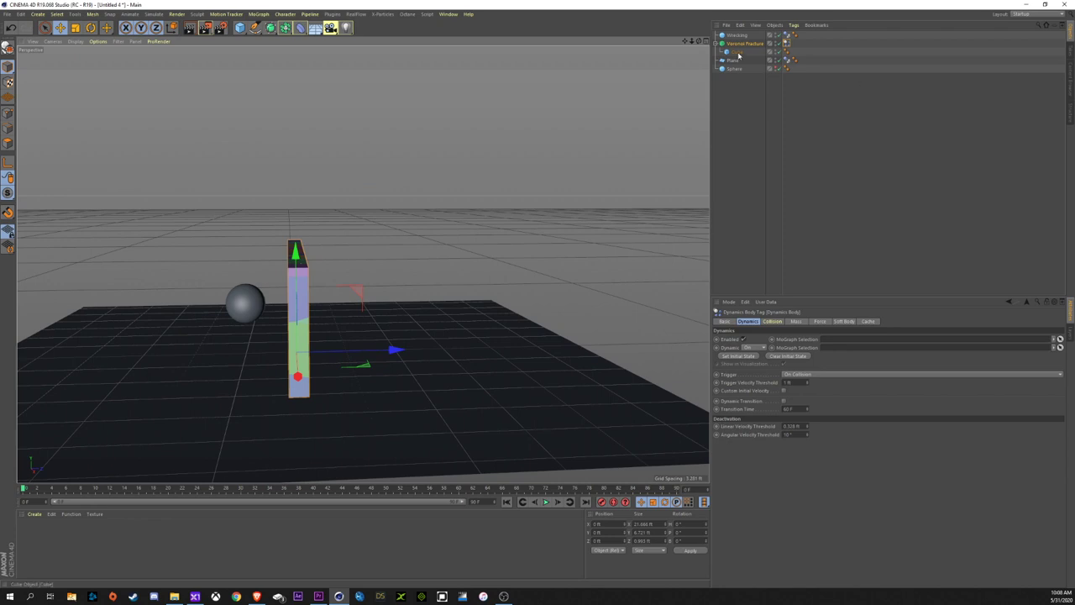
pyautogui.moveTo(738, 54); pyautogui.dragTo(739, 60)
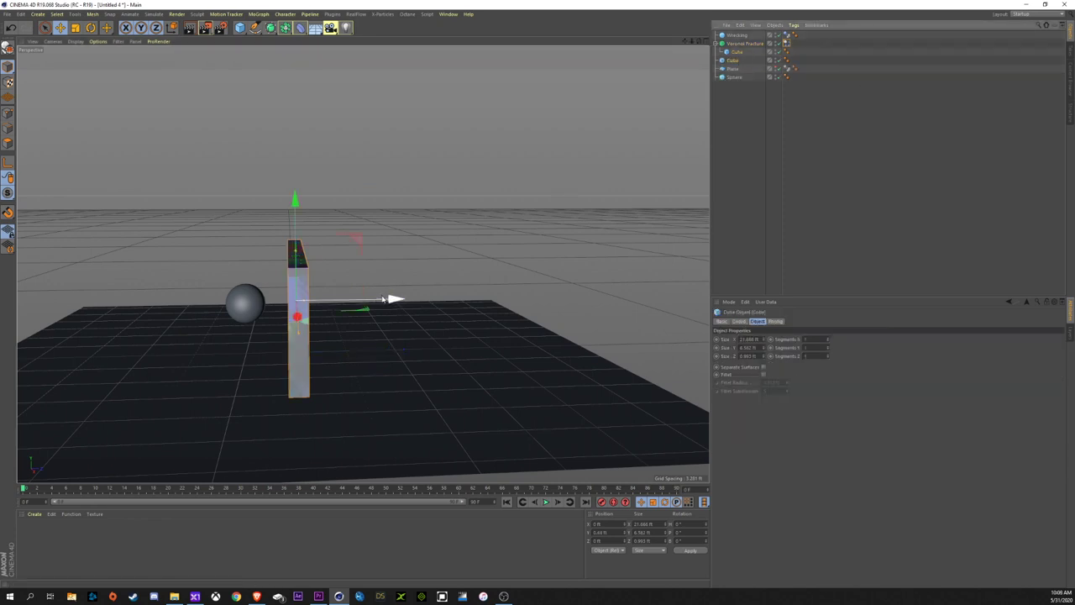
pyautogui.moveTo(382, 298); pyautogui.dragTo(400, 299)
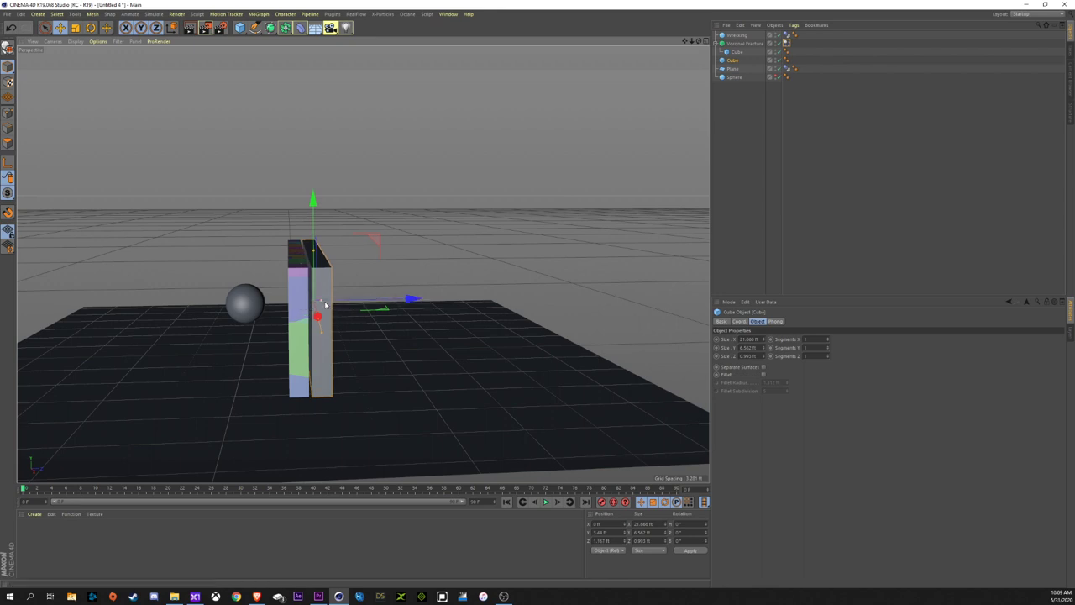
# Thin the duplicated cube to about 0.19 ft in Z and move it up against the back of the wall
pyautogui.moveTo(323, 302); pyautogui.dragTo(316, 303)
pyautogui.moveTo(409, 297); pyautogui.dragTo(404, 298)
pyautogui.keyDown('alt'); pyautogui.moveTo(312, 314); pyautogui.dragTo(255, 311); pyautogui.keyUp('alt')
pyautogui.keyDown('alt'); pyautogui.moveTo(255, 311); pyautogui.dragTo(293, 338, button='middle'); pyautogui.keyUp('alt')
pyautogui.keyDown('alt'); pyautogui.moveTo(271, 336); pyautogui.dragTo(223, 336); pyautogui.keyUp('alt')
pyautogui.keyDown('alt'); pyautogui.moveTo(223, 336); pyautogui.dragTo(231, 298, button='right'); pyautogui.keyUp('alt')
pyautogui.keyDown('alt'); pyautogui.moveTo(232, 298); pyautogui.dragTo(361, 261); pyautogui.keyUp('alt')
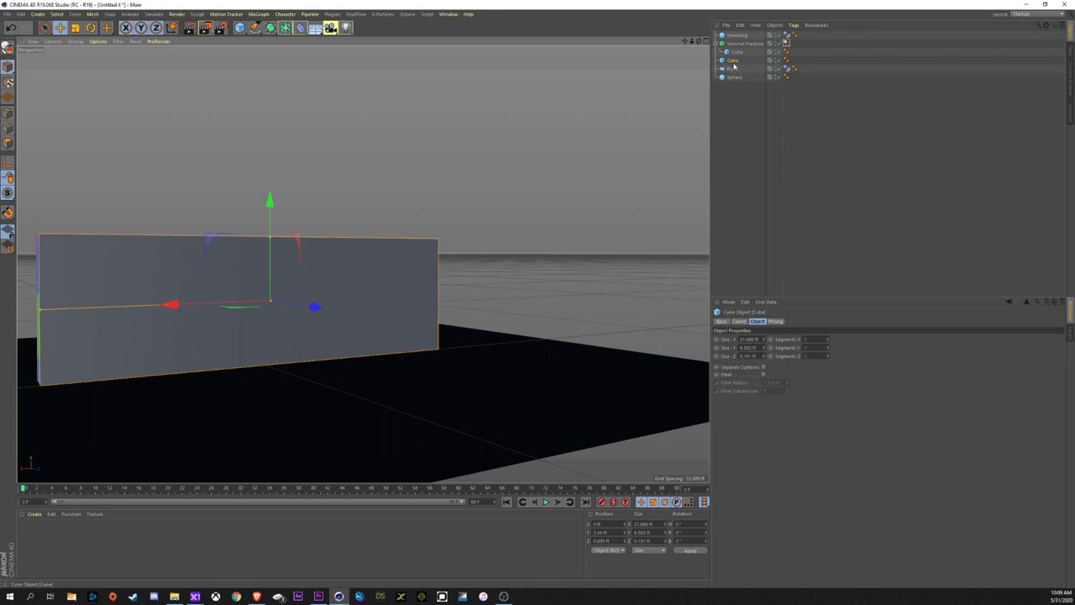
# Rename the duplicated cube to Wood and keep it outside the Voronoi Fracture
pyautogui.moveTo(733, 62); pyautogui.dragTo(739, 59)
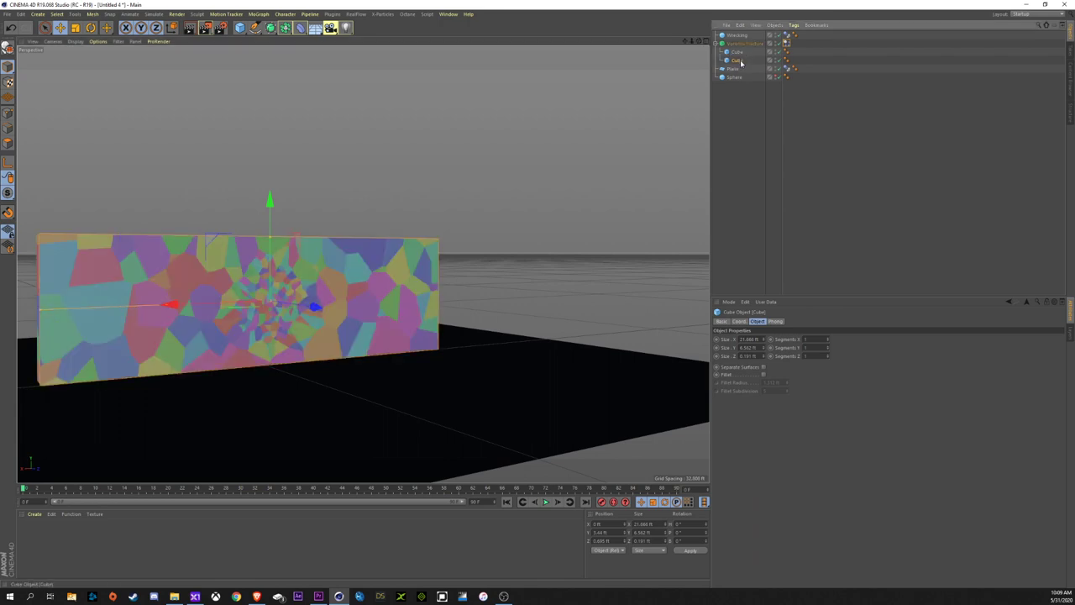
pyautogui.write('Wood')
pyautogui.press('Return')
pyautogui.moveTo(738, 62); pyautogui.dragTo(736, 66)
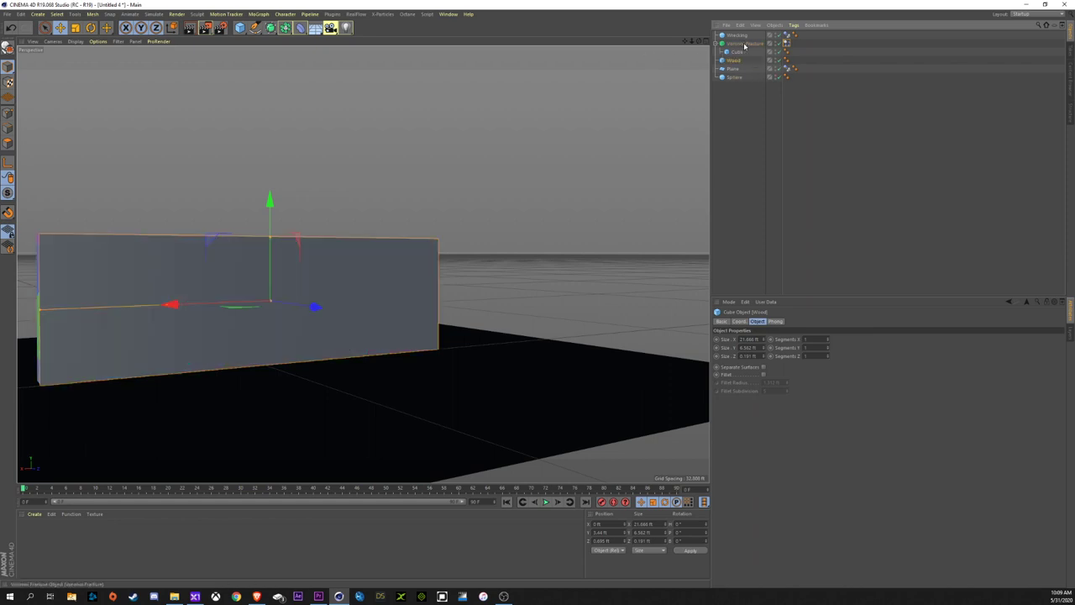
# Rename the existing Voronoi Fracture object to Stone
pyautogui.click(744, 43)
pyautogui.write('1')
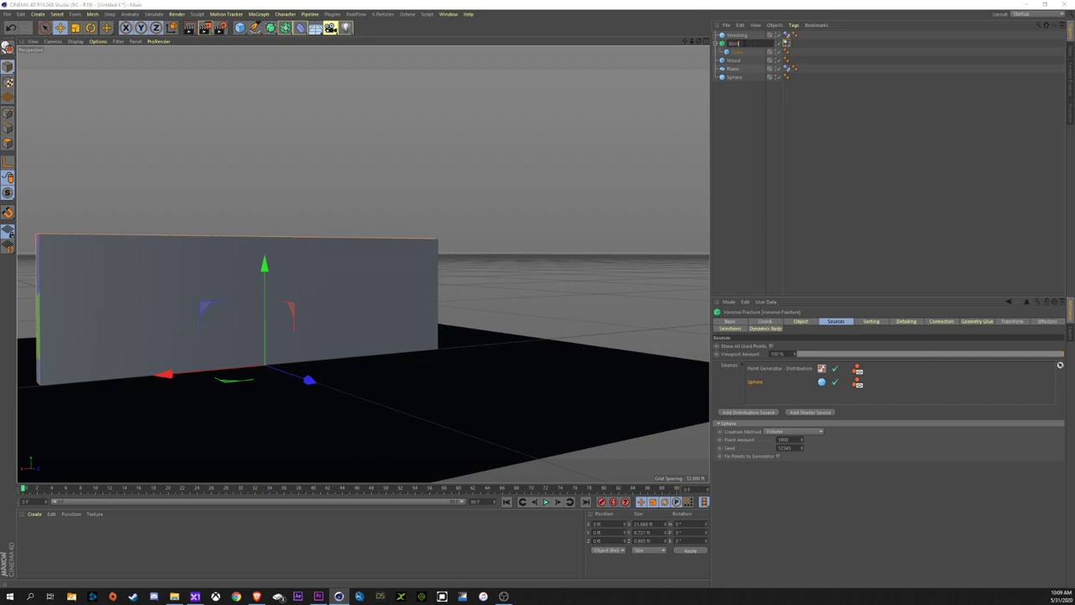
pyautogui.write('tone')
pyautogui.press('Return')
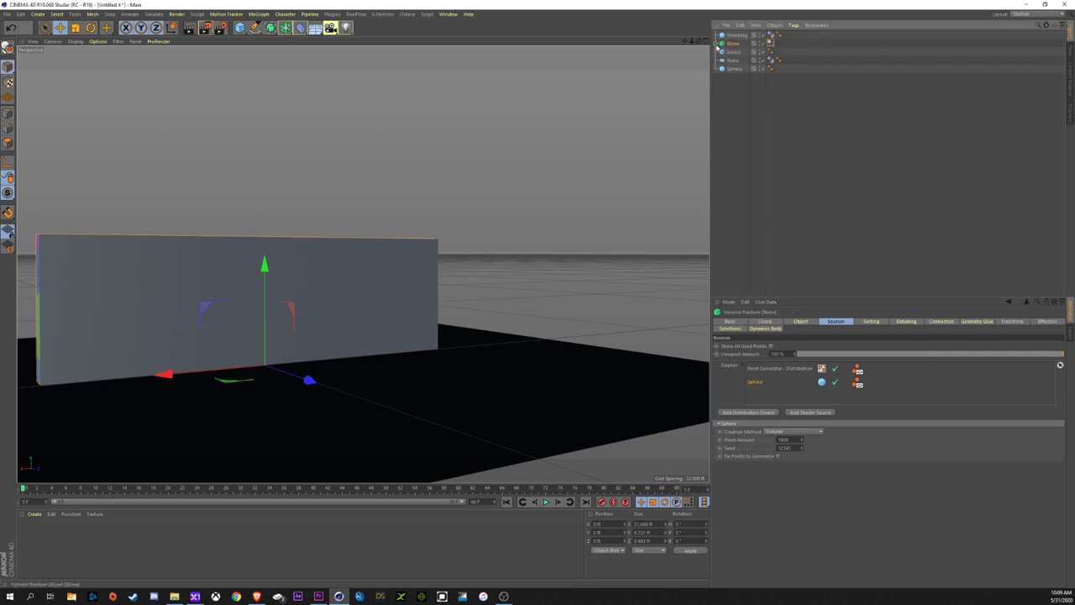
# Add a second Voronoi Fracture, put the Wood cube inside it, and name the fracture object Wood
pyautogui.click(266, 15)
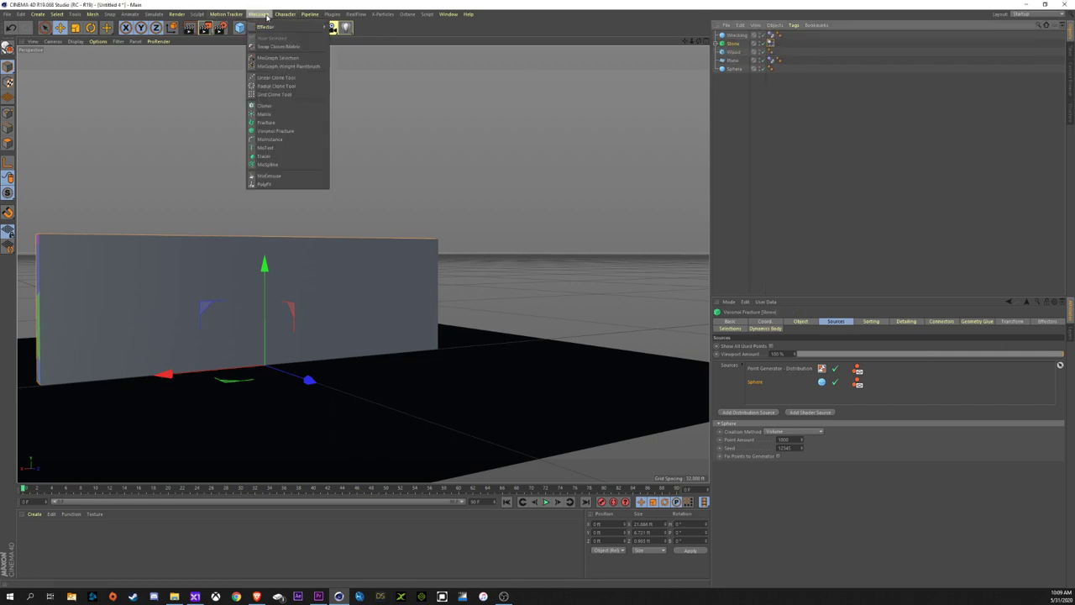
pyautogui.click(277, 131)
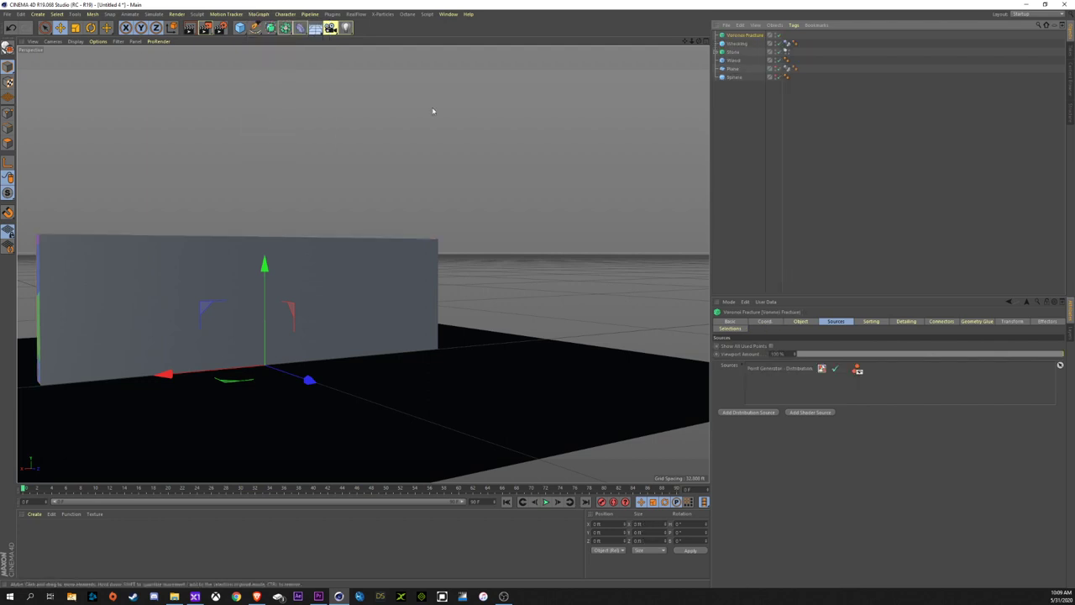
pyautogui.moveTo(742, 35)
pyautogui.mouseDown()
pyautogui.moveTo(737, 64)
pyautogui.moveTo(741, 54)
pyautogui.mouseUp()
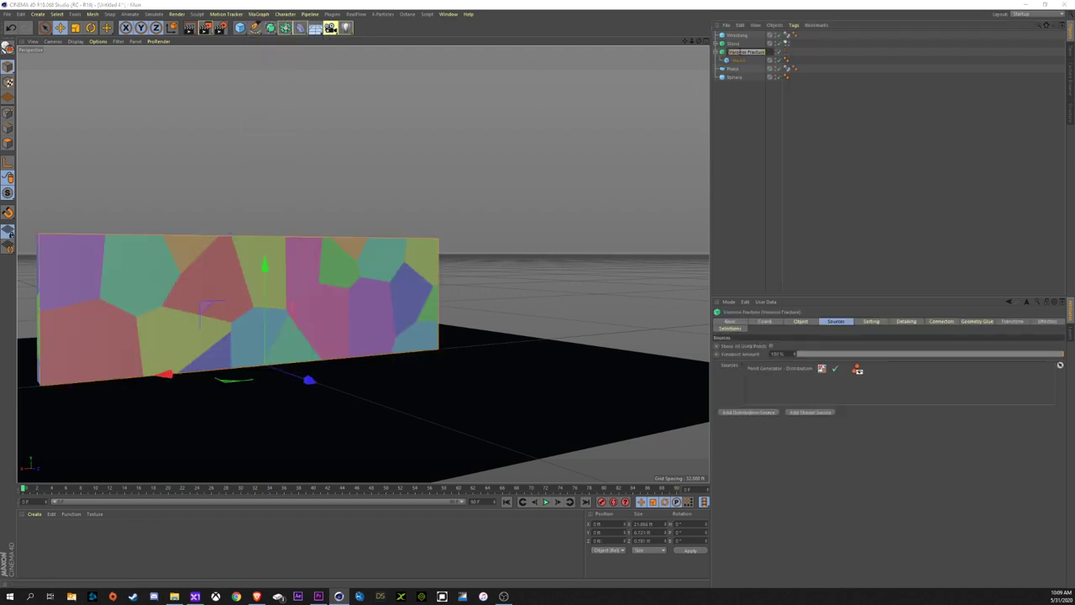
pyautogui.write('Wood')
pyautogui.press('Return')
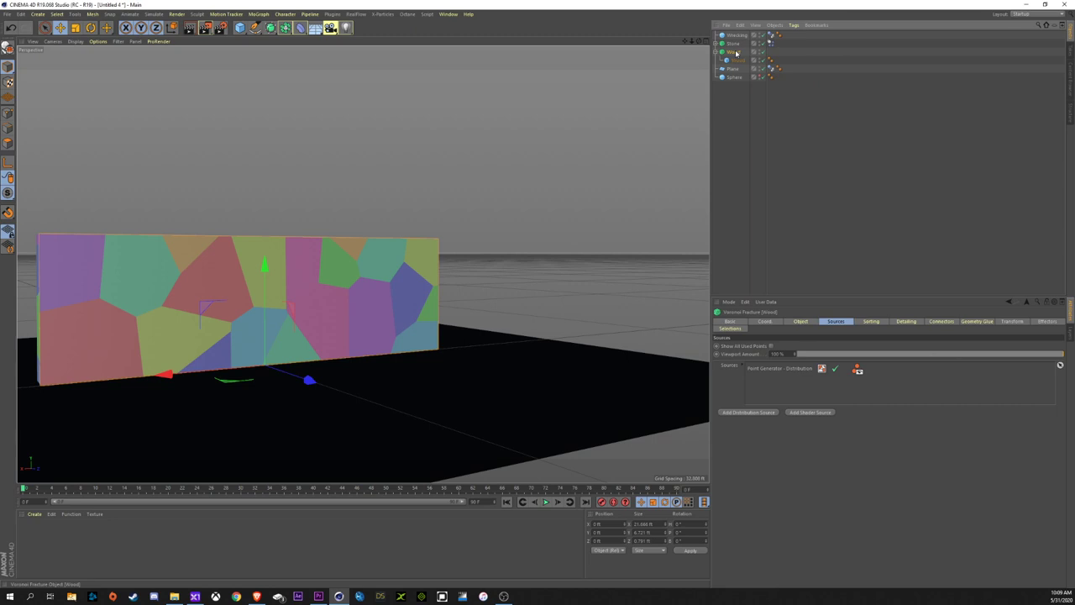
# Set the Wood fracture's point generator to 1000 points and hide its points in the viewport
pyautogui.click(835, 323)
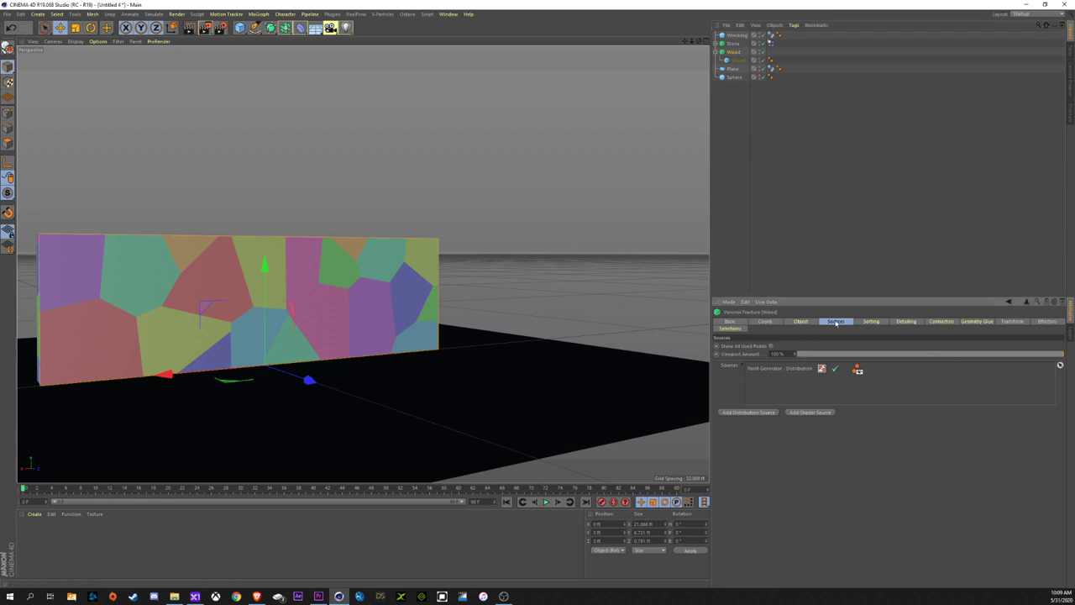
pyautogui.click(775, 369)
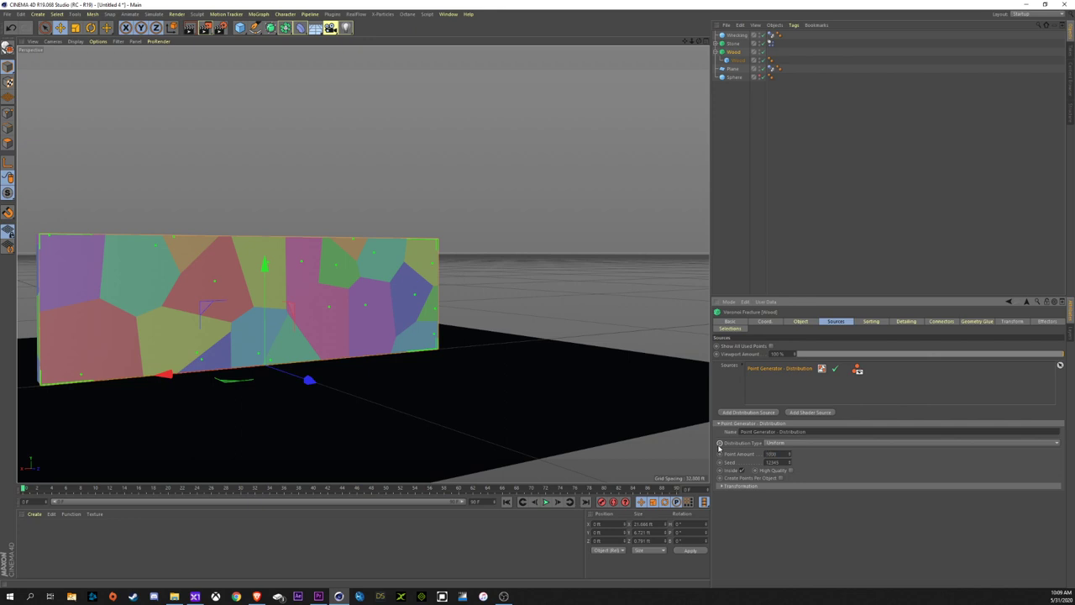
pyautogui.press('Return')
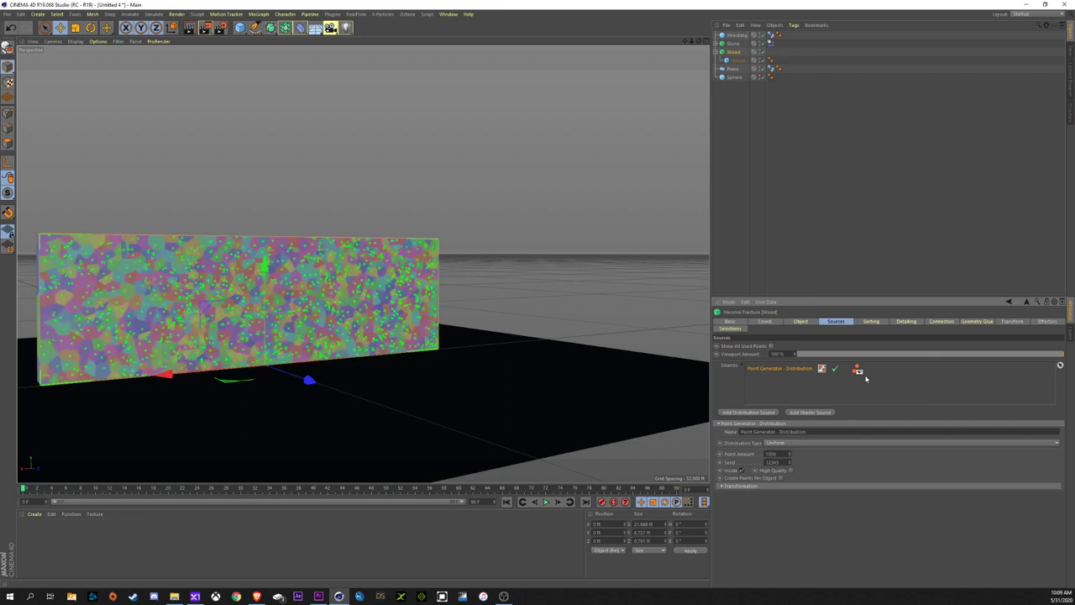
pyautogui.click(858, 370)
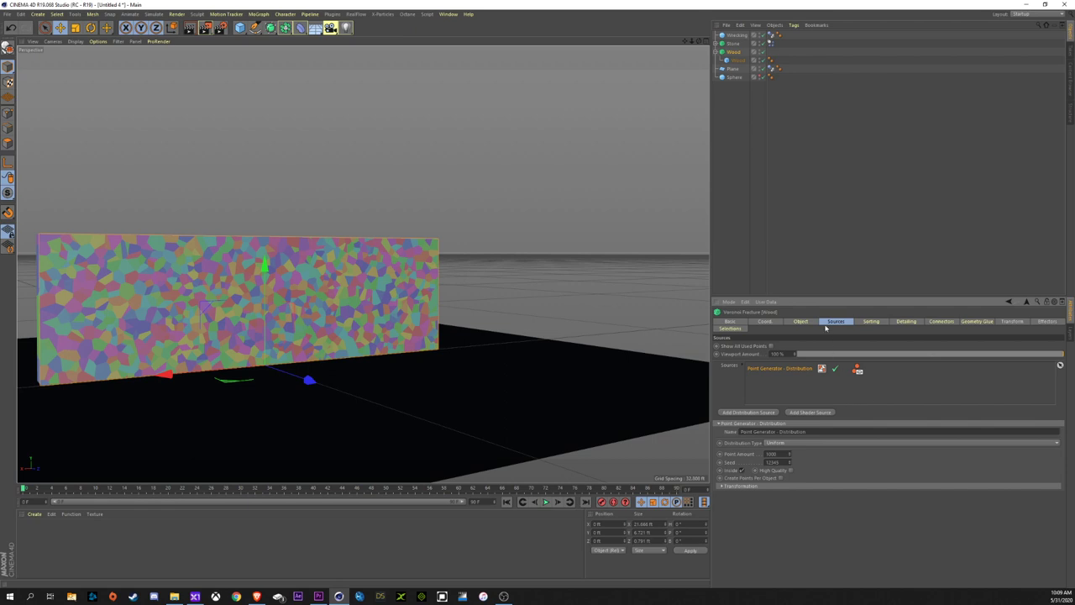
# Set the Y cell scale of the Wood fracture to 0.1 to stretch its pieces into long splinters
pyautogui.click(802, 322)
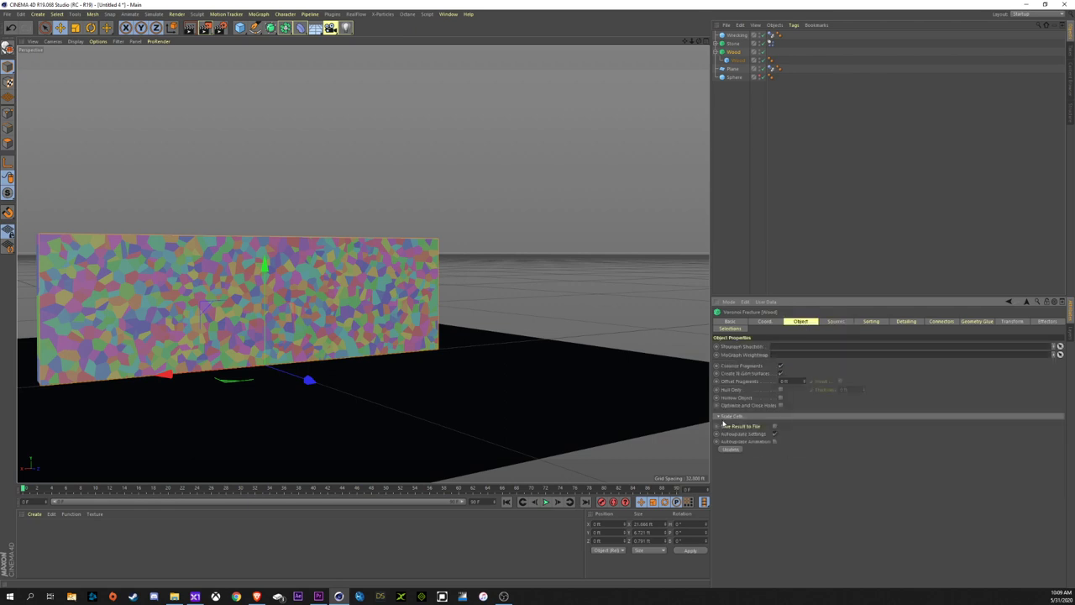
pyautogui.click(718, 416)
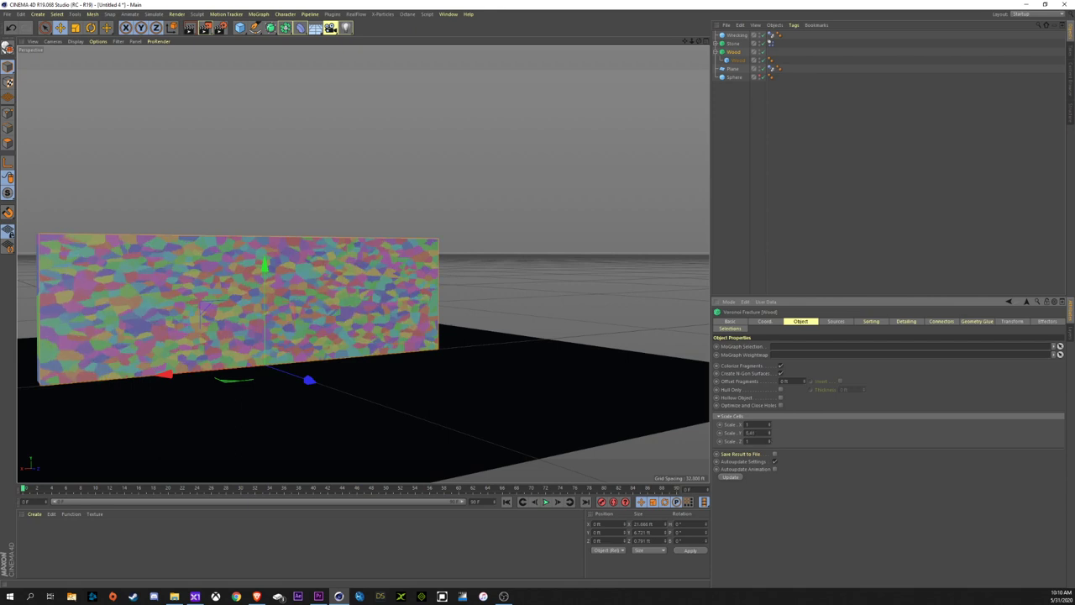
pyautogui.click(771, 435)
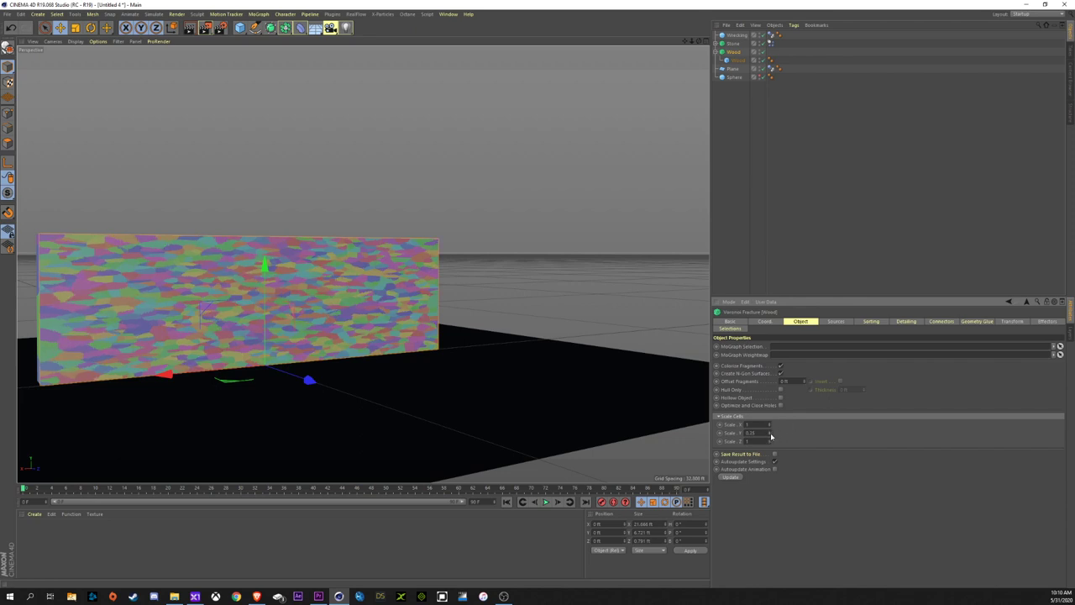
pyautogui.moveTo(769, 433)
pyautogui.mouseDown()
pyautogui.moveTo(770, 445)
pyautogui.moveTo(769, 430)
pyautogui.mouseUp()
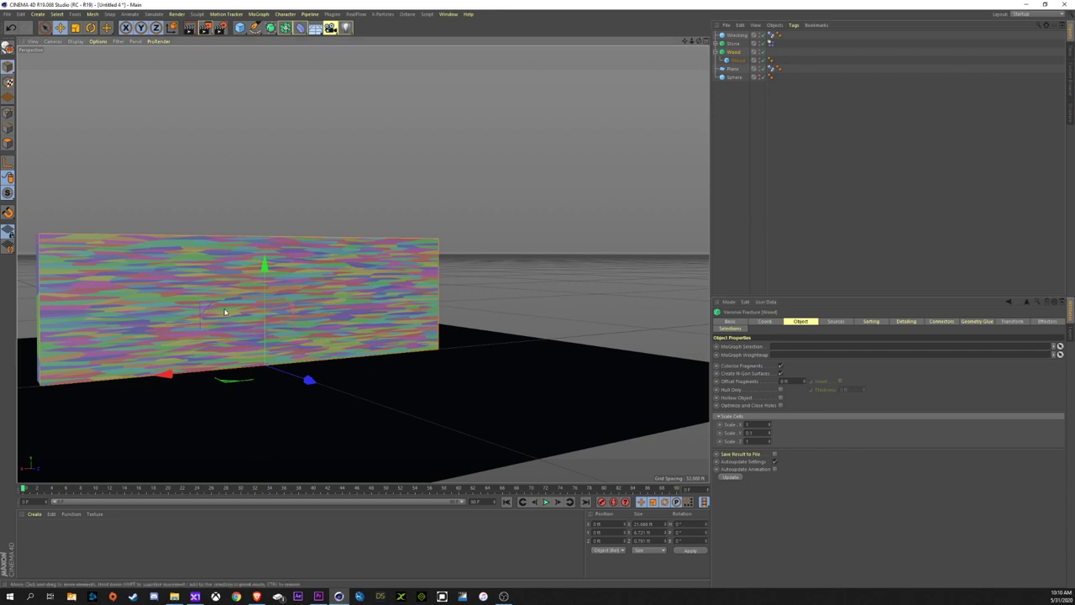
# Check the collision settings of Stone's Dynamics Body tag and copy the tag onto the Wood fracture
pyautogui.keyDown('alt'); pyautogui.moveTo(225, 312); pyautogui.dragTo(561, 180); pyautogui.keyUp('alt')
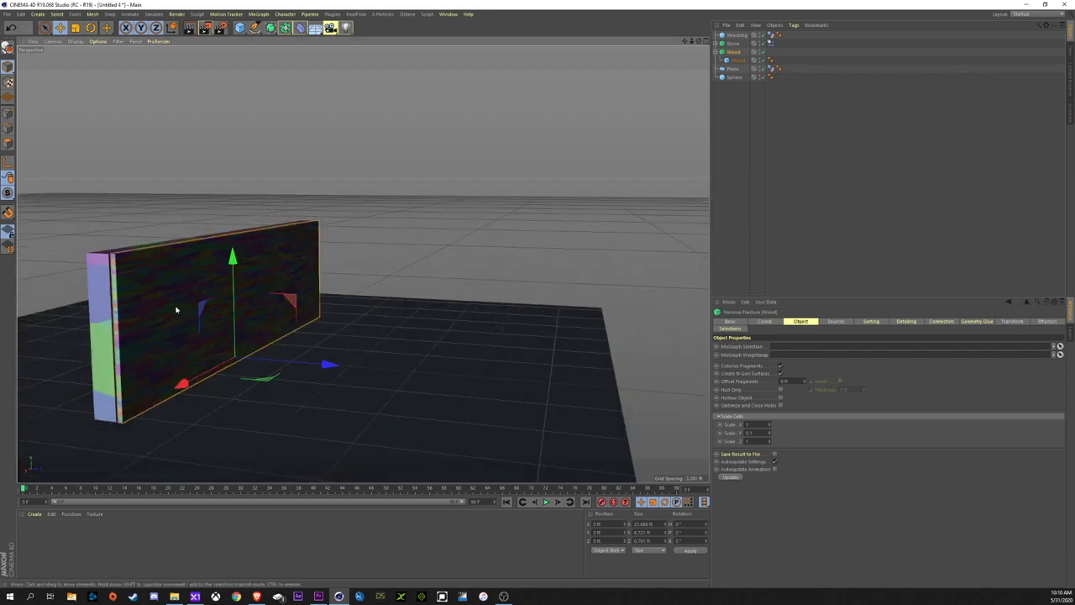
pyautogui.keyDown('alt'); pyautogui.moveTo(175, 308); pyautogui.dragTo(288, 305); pyautogui.keyUp('alt')
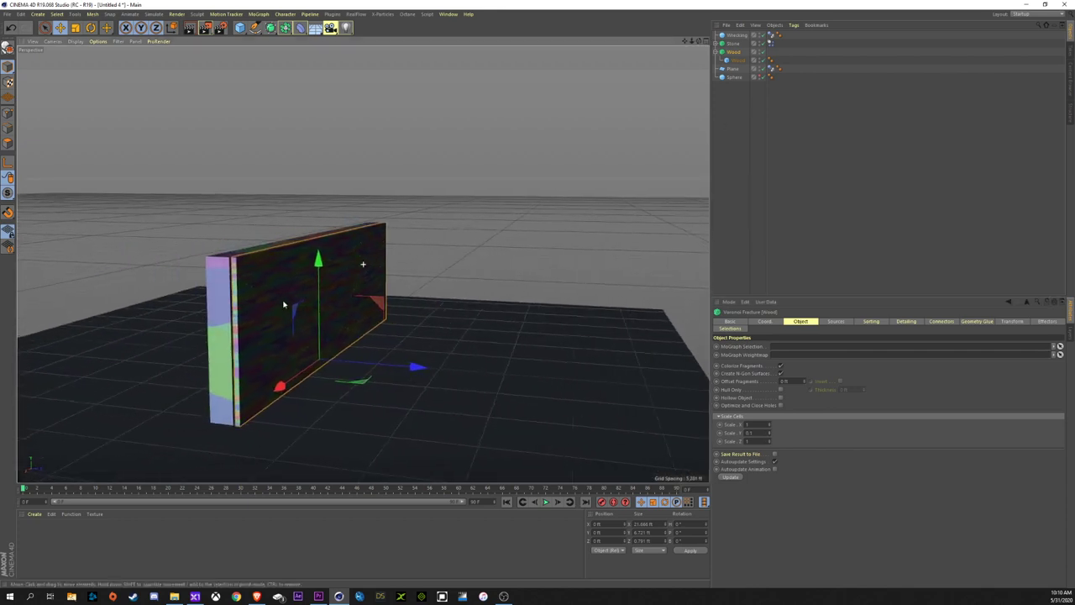
pyautogui.click(717, 52)
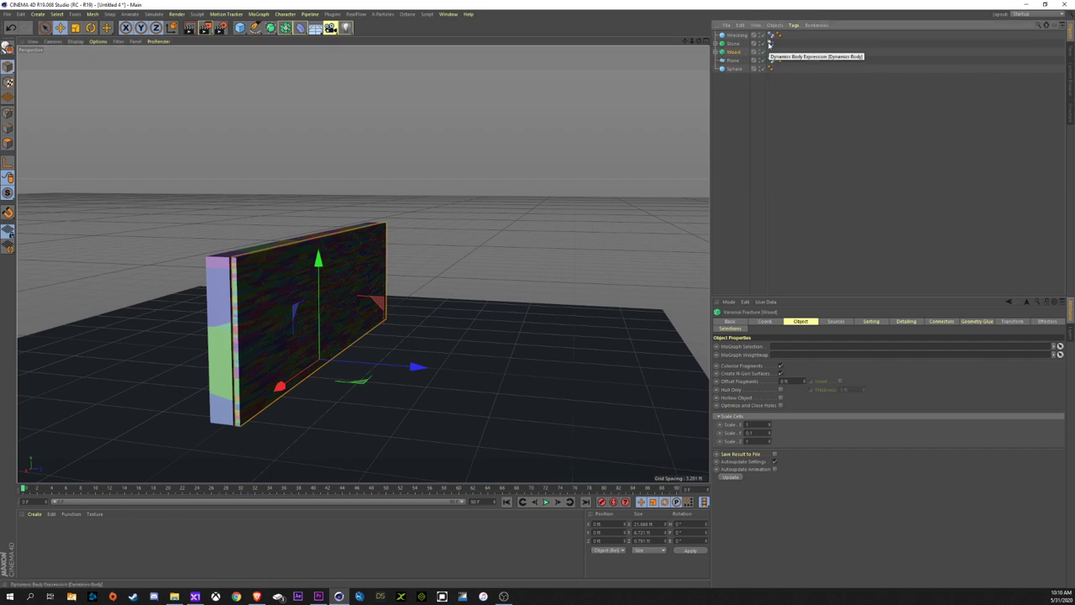
pyautogui.rightClick(731, 54)
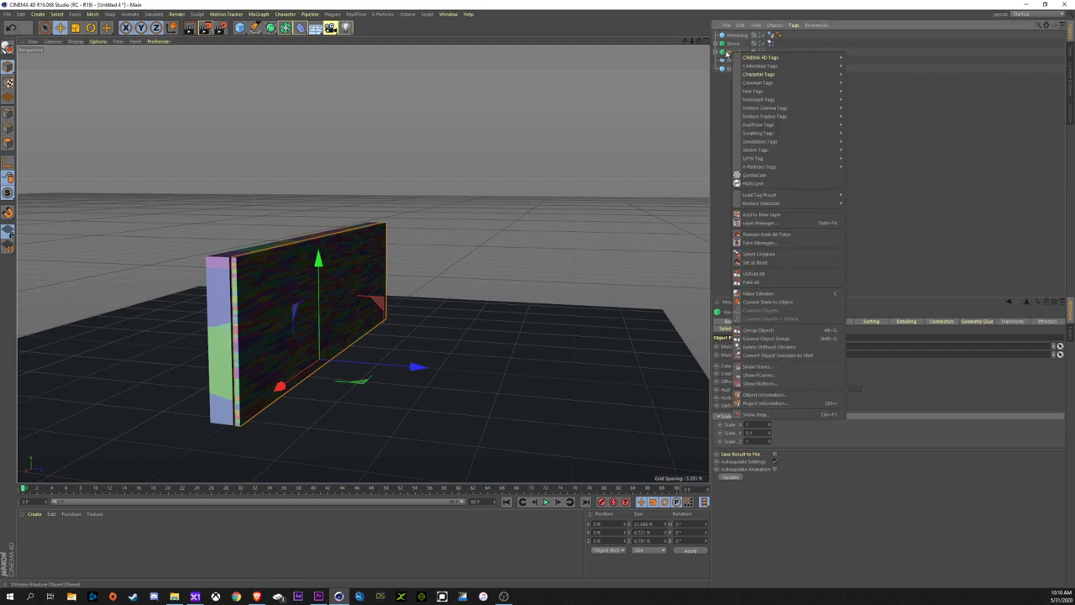
pyautogui.click(775, 47)
pyautogui.click(770, 43)
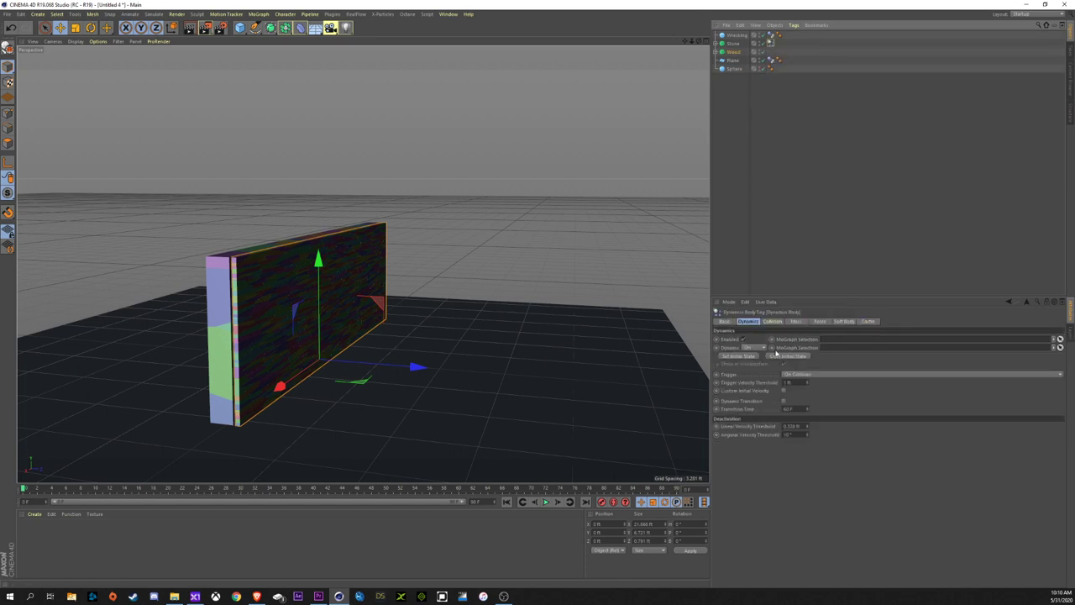
pyautogui.click(772, 321)
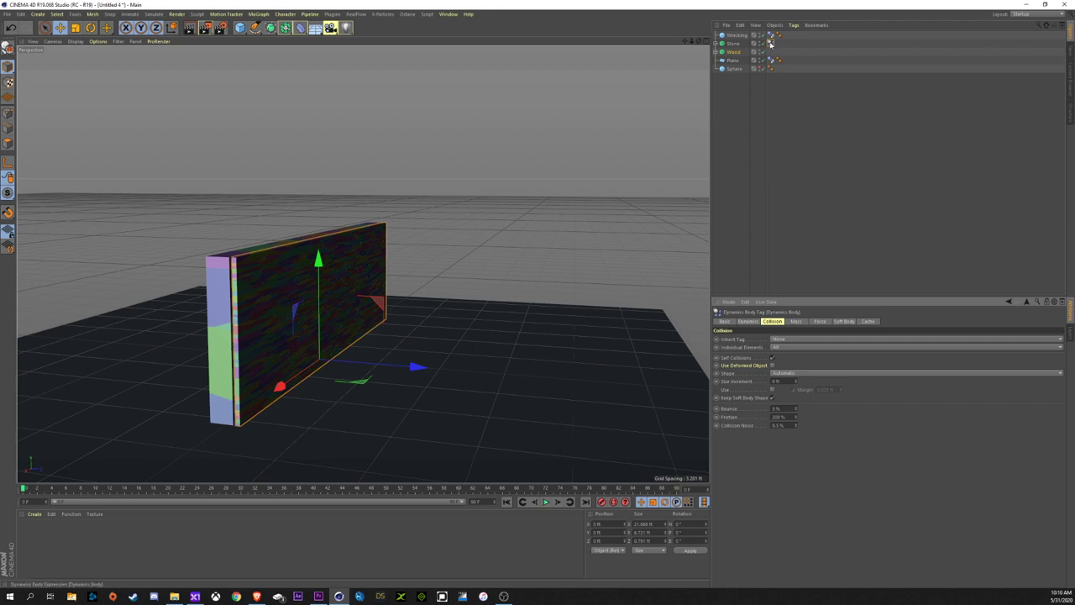
pyautogui.keyDown('ctrl'); pyautogui.moveTo(770, 43); pyautogui.dragTo(770, 53); pyautogui.keyUp('ctrl')
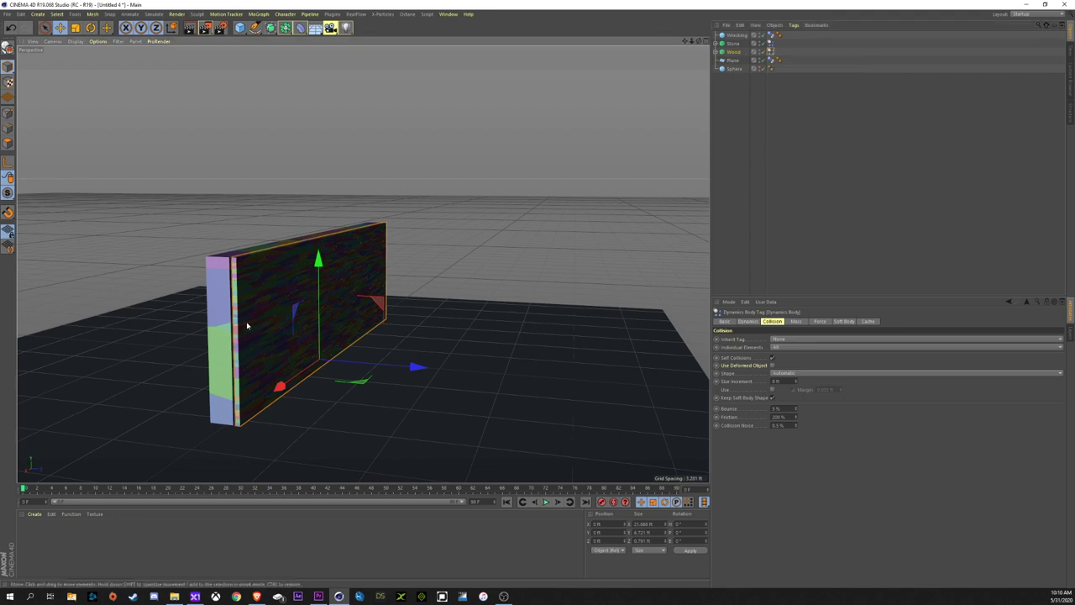
# Play the simulation to watch the wrecking sphere break through the stone and wood layers
pyautogui.keyDown('alt'); pyautogui.moveTo(247, 319); pyautogui.dragTo(252, 319); pyautogui.keyUp('alt')
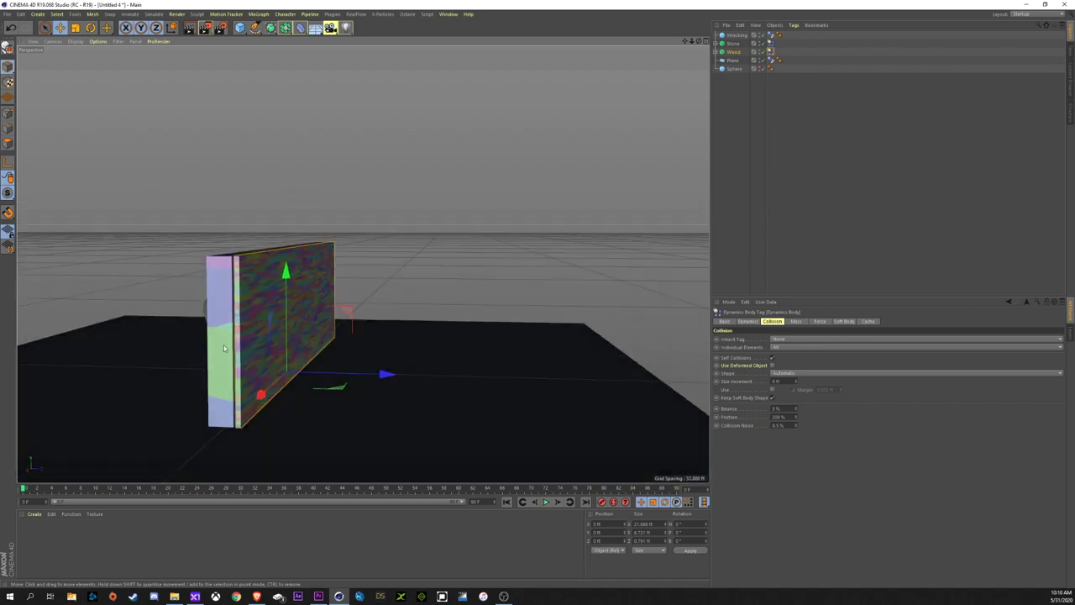
pyautogui.click(546, 502)
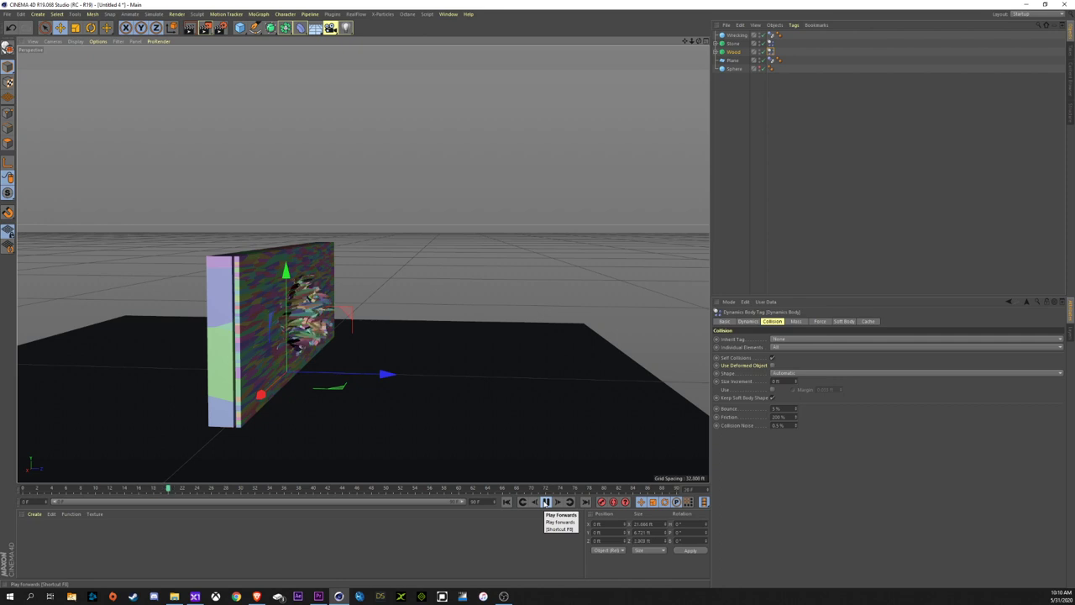